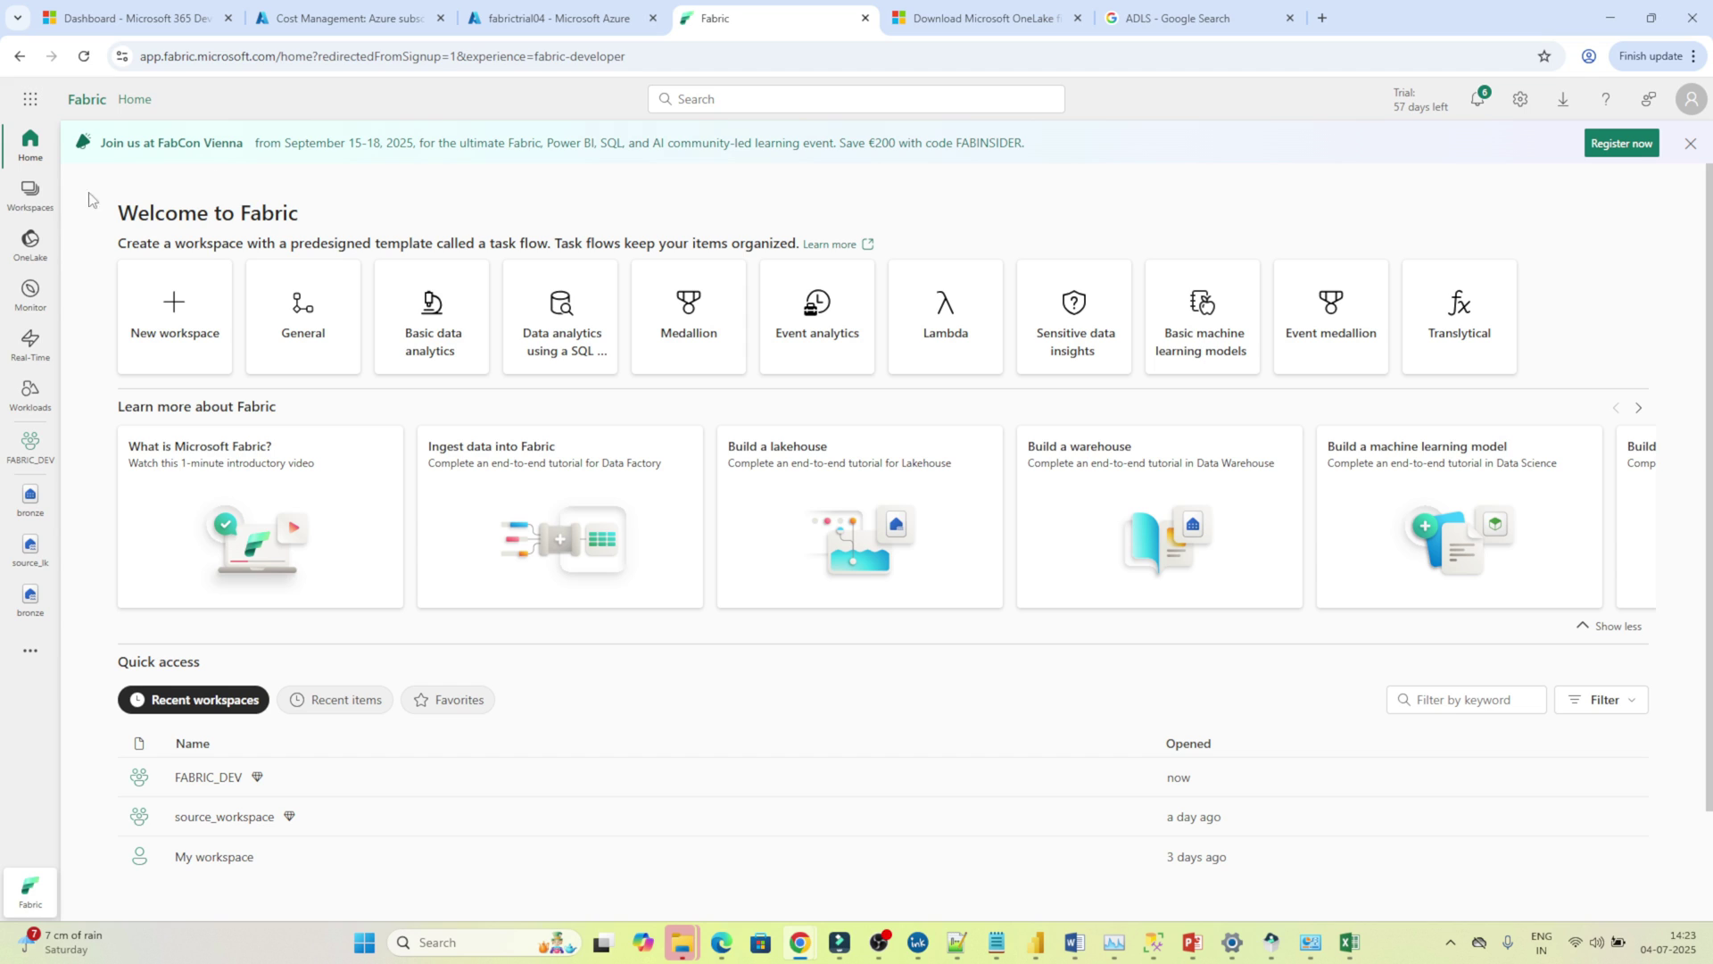
- Create a new workspace named datafactory, reviewing its advanced licence and capacity settings before applying
left_click(28, 195)
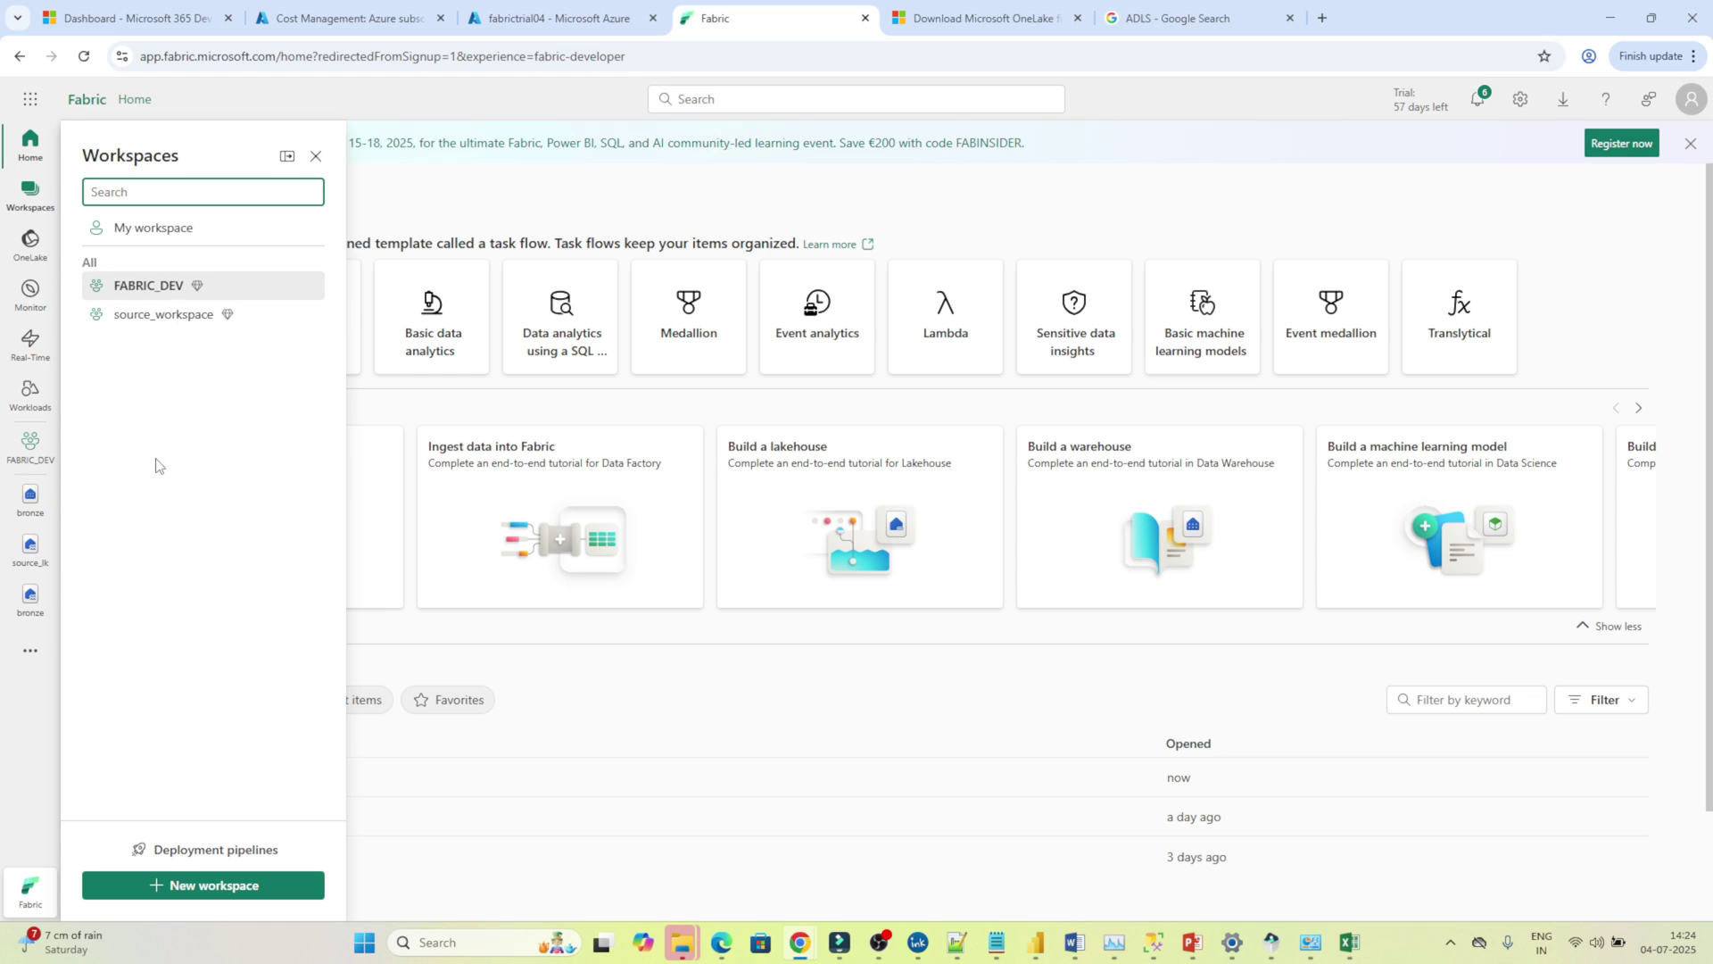
left_click(179, 887)
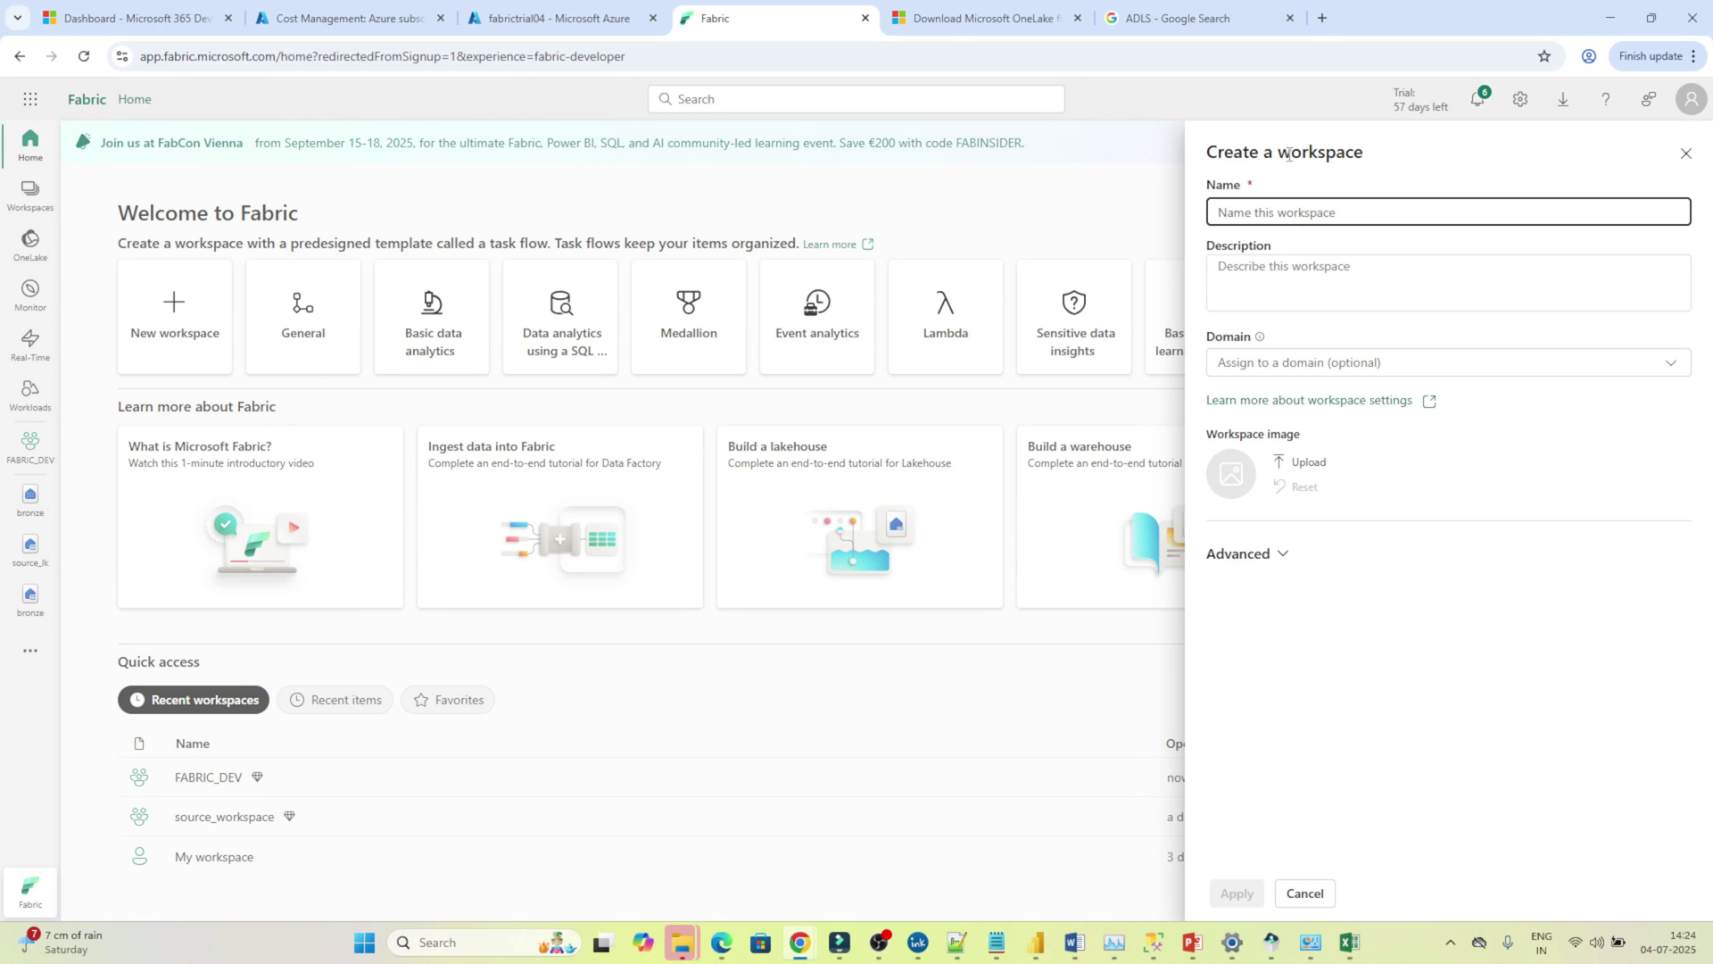
type("datfact")
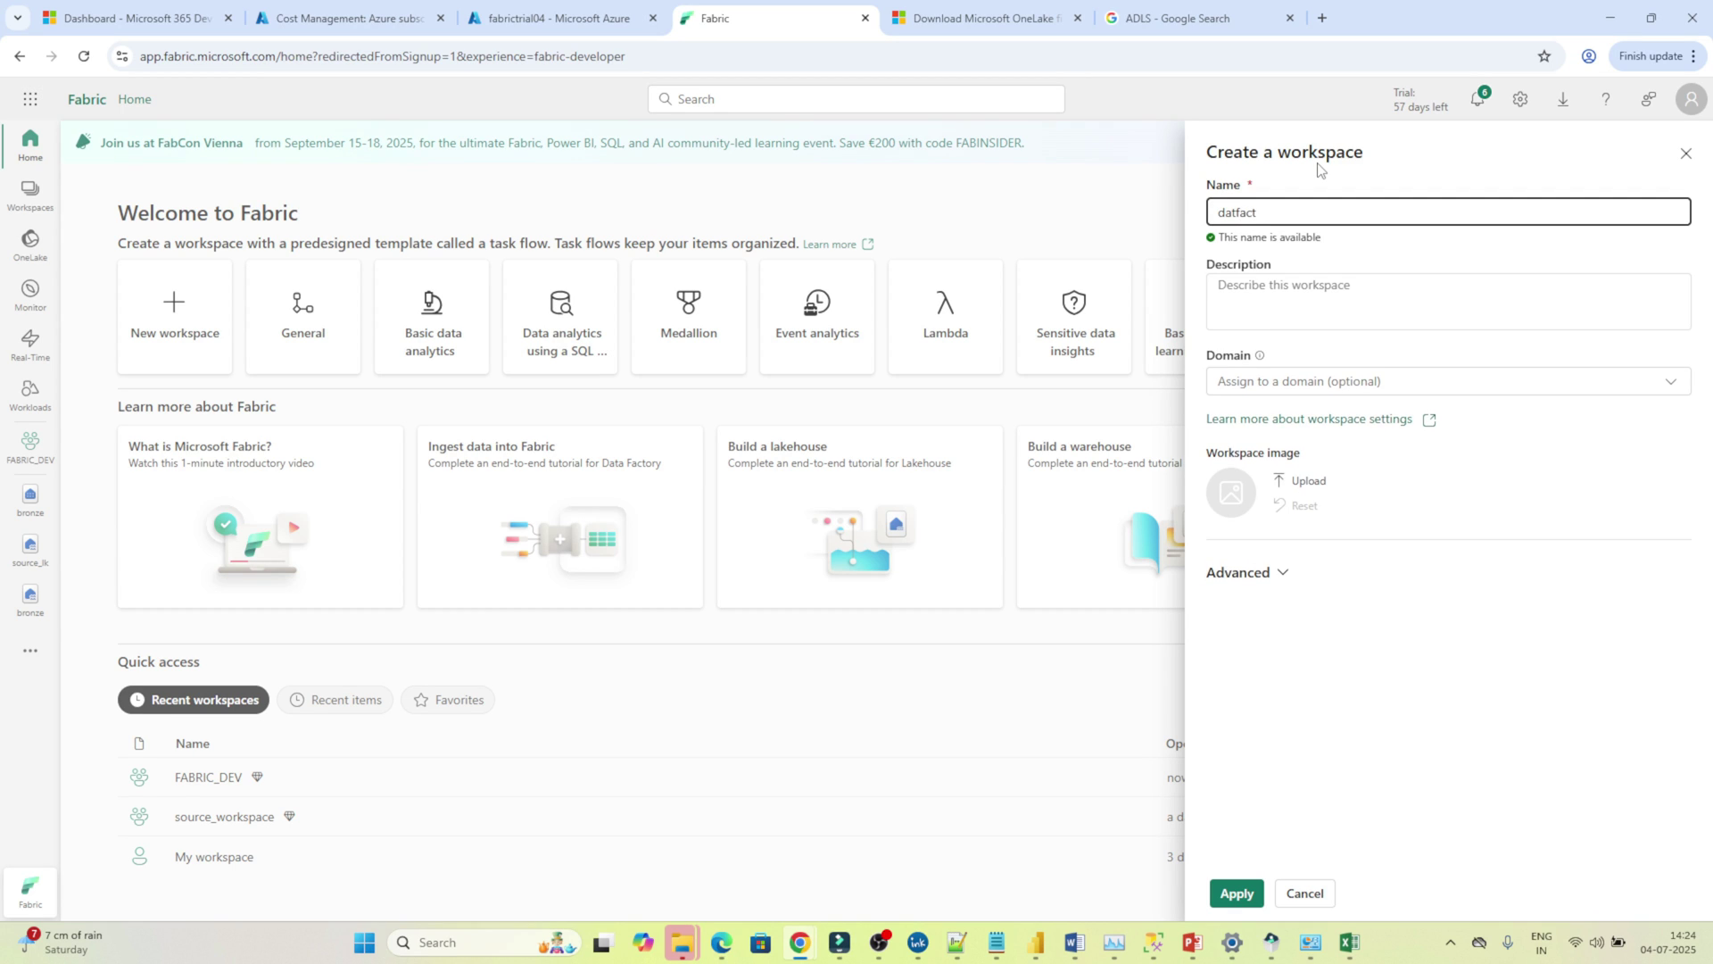
type("ory")
left_click(1237, 211)
type("a")
left_click(1282, 577)
left_click_drag(1711, 424, 1673, 783)
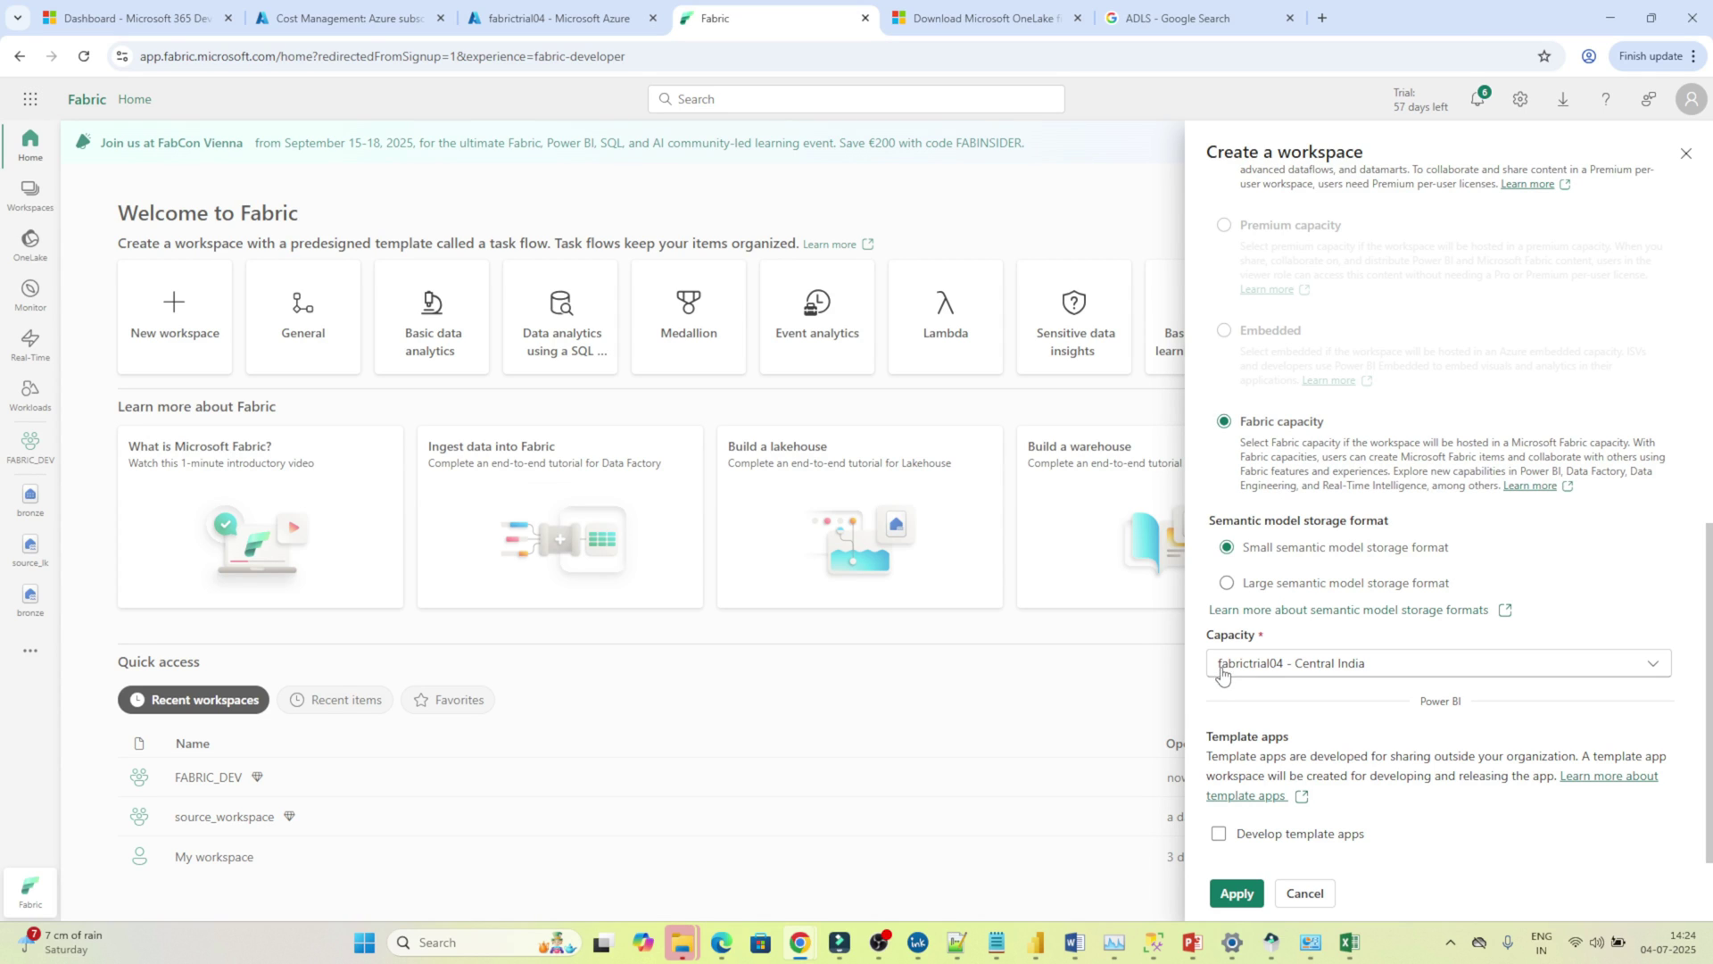
left_click(1237, 890)
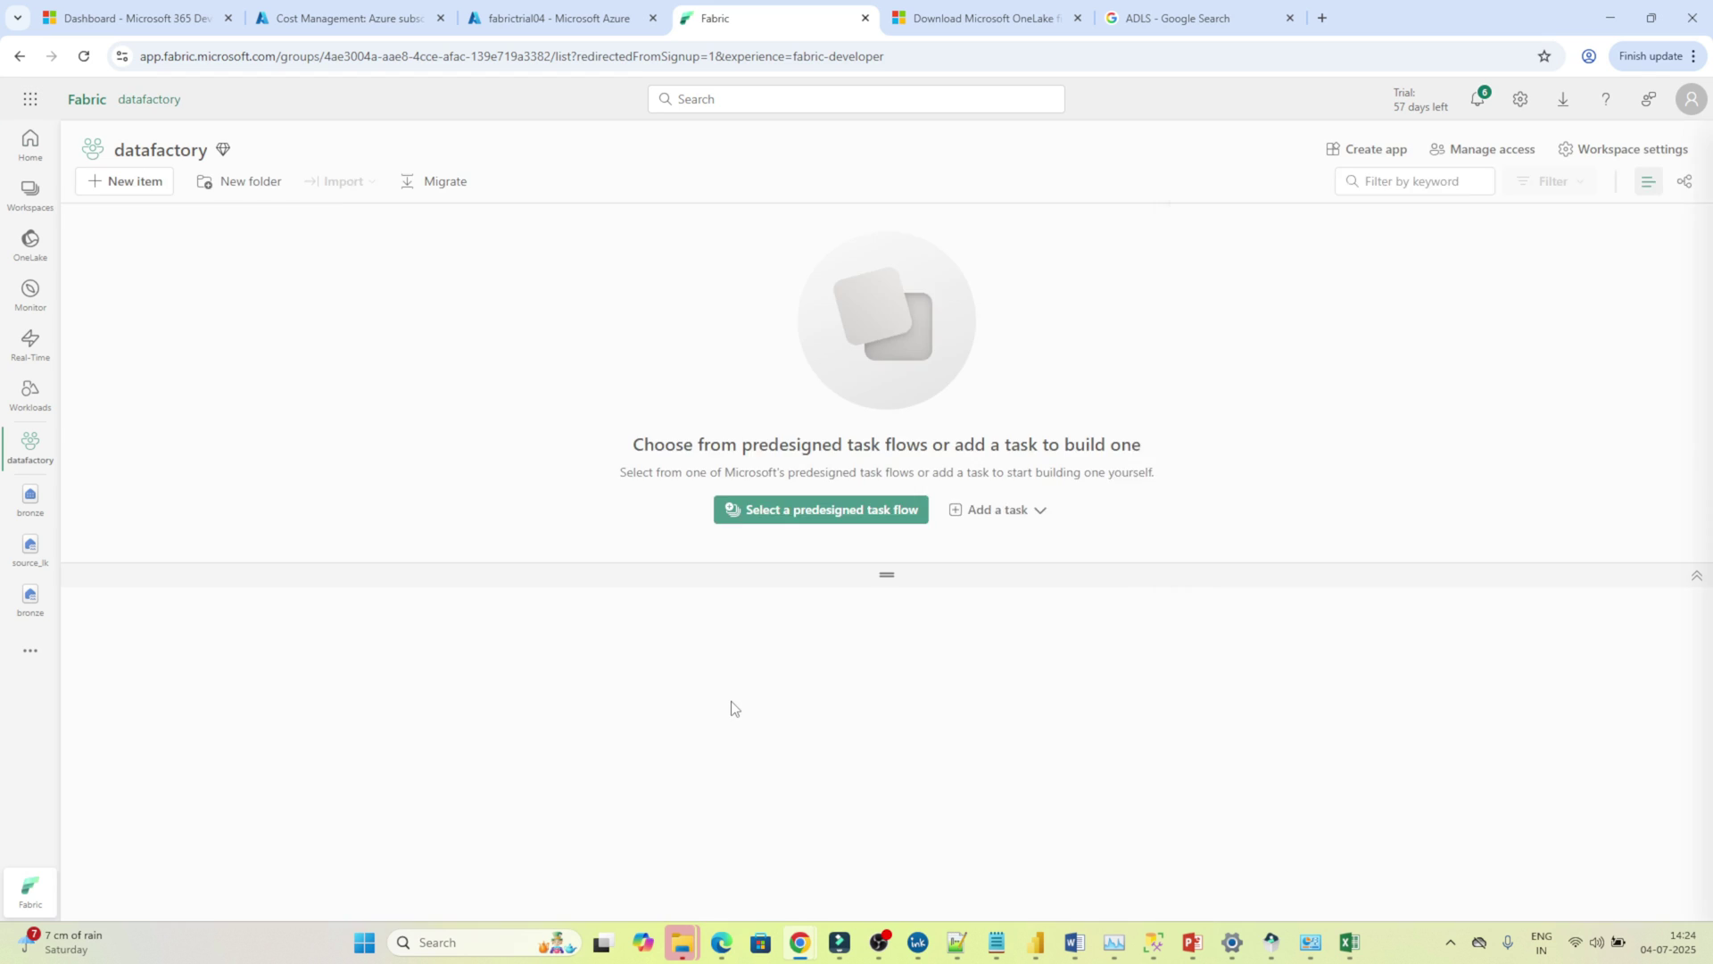
- Find the datafactory workspace in the workspace list and open it
left_click(30, 191)
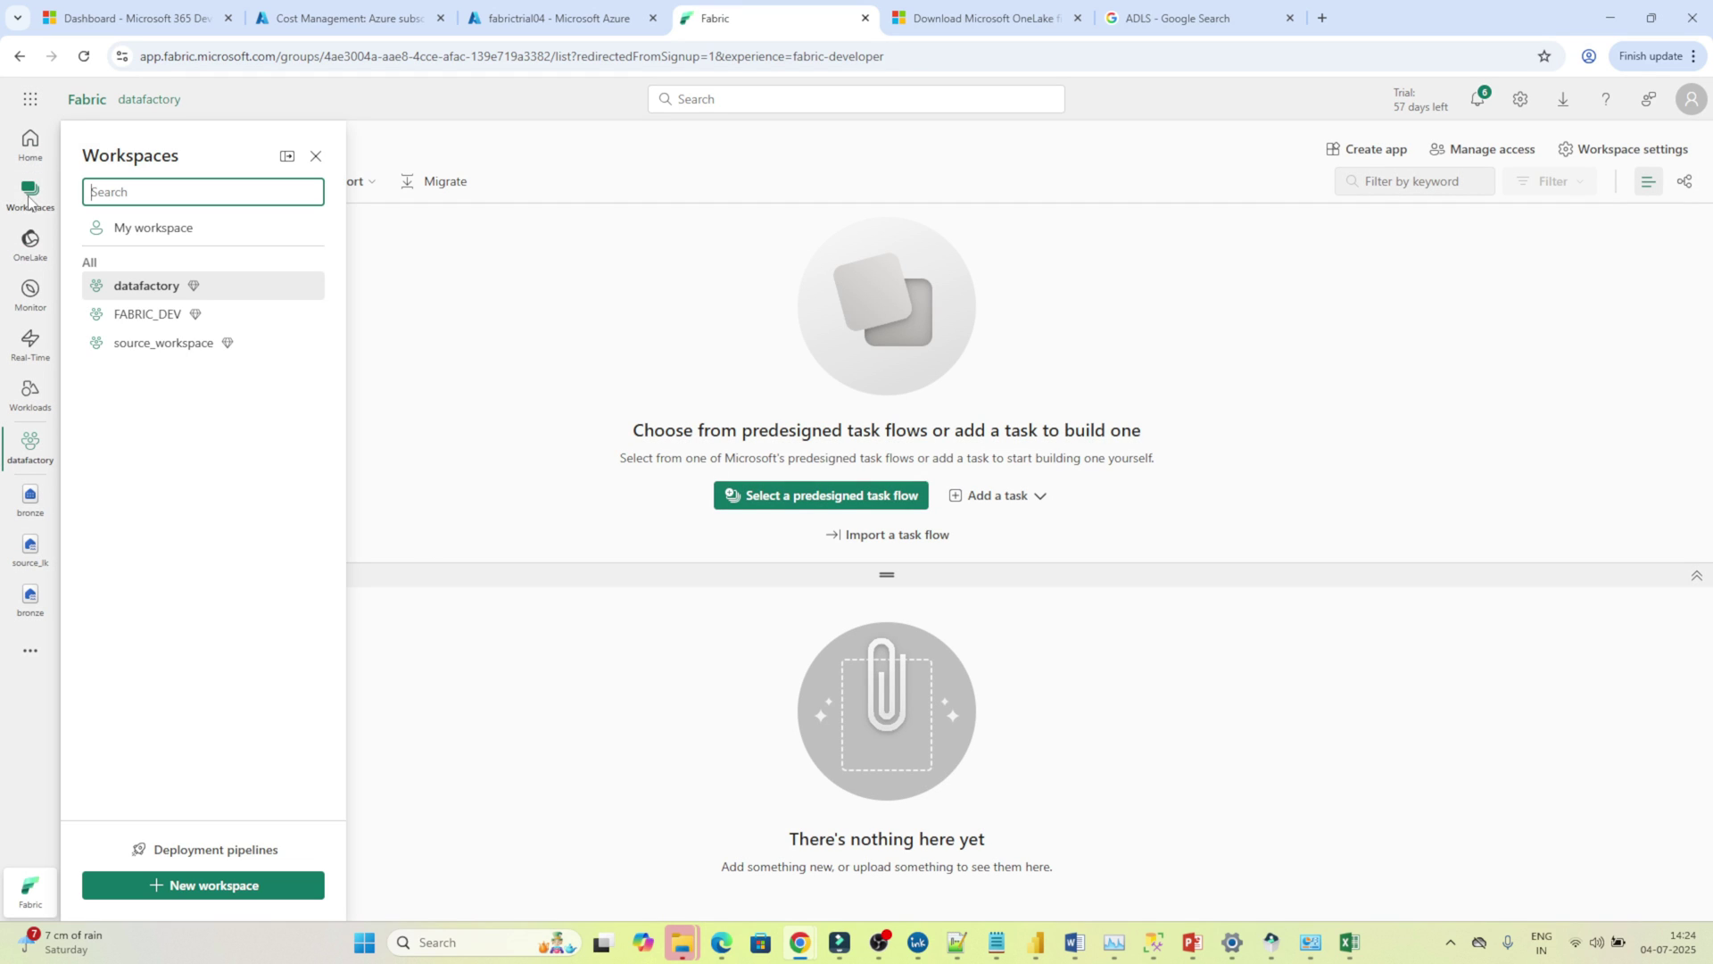
left_click(136, 287)
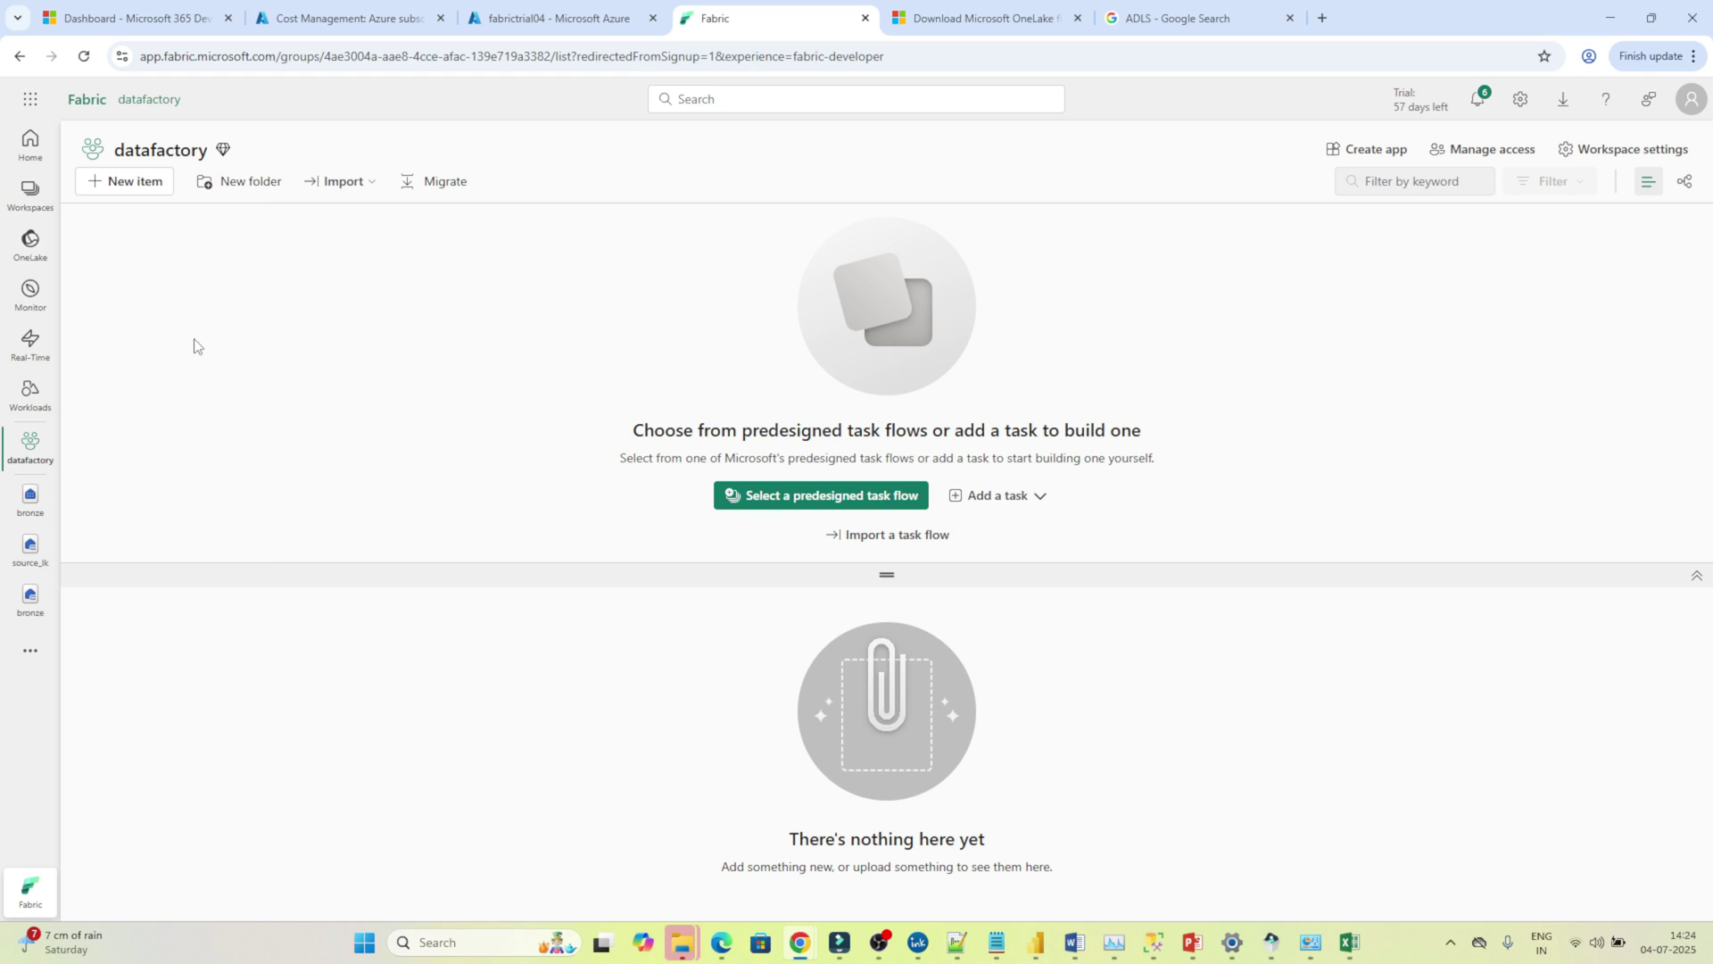
left_click(32, 196)
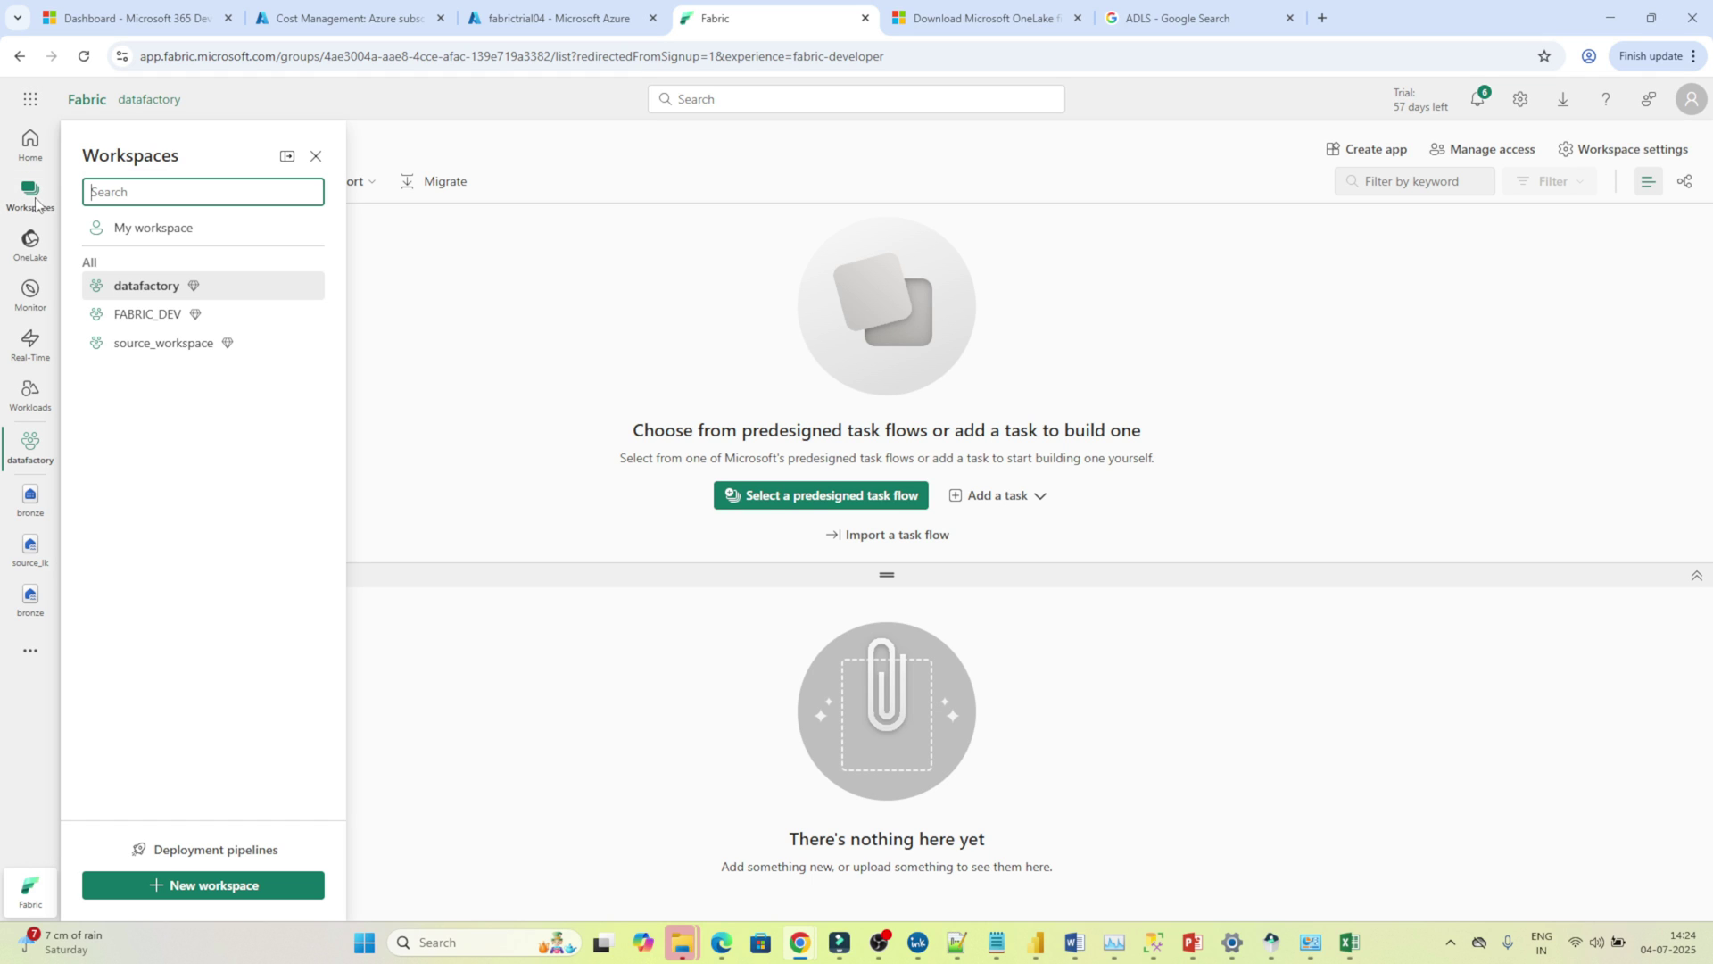
left_click(134, 287)
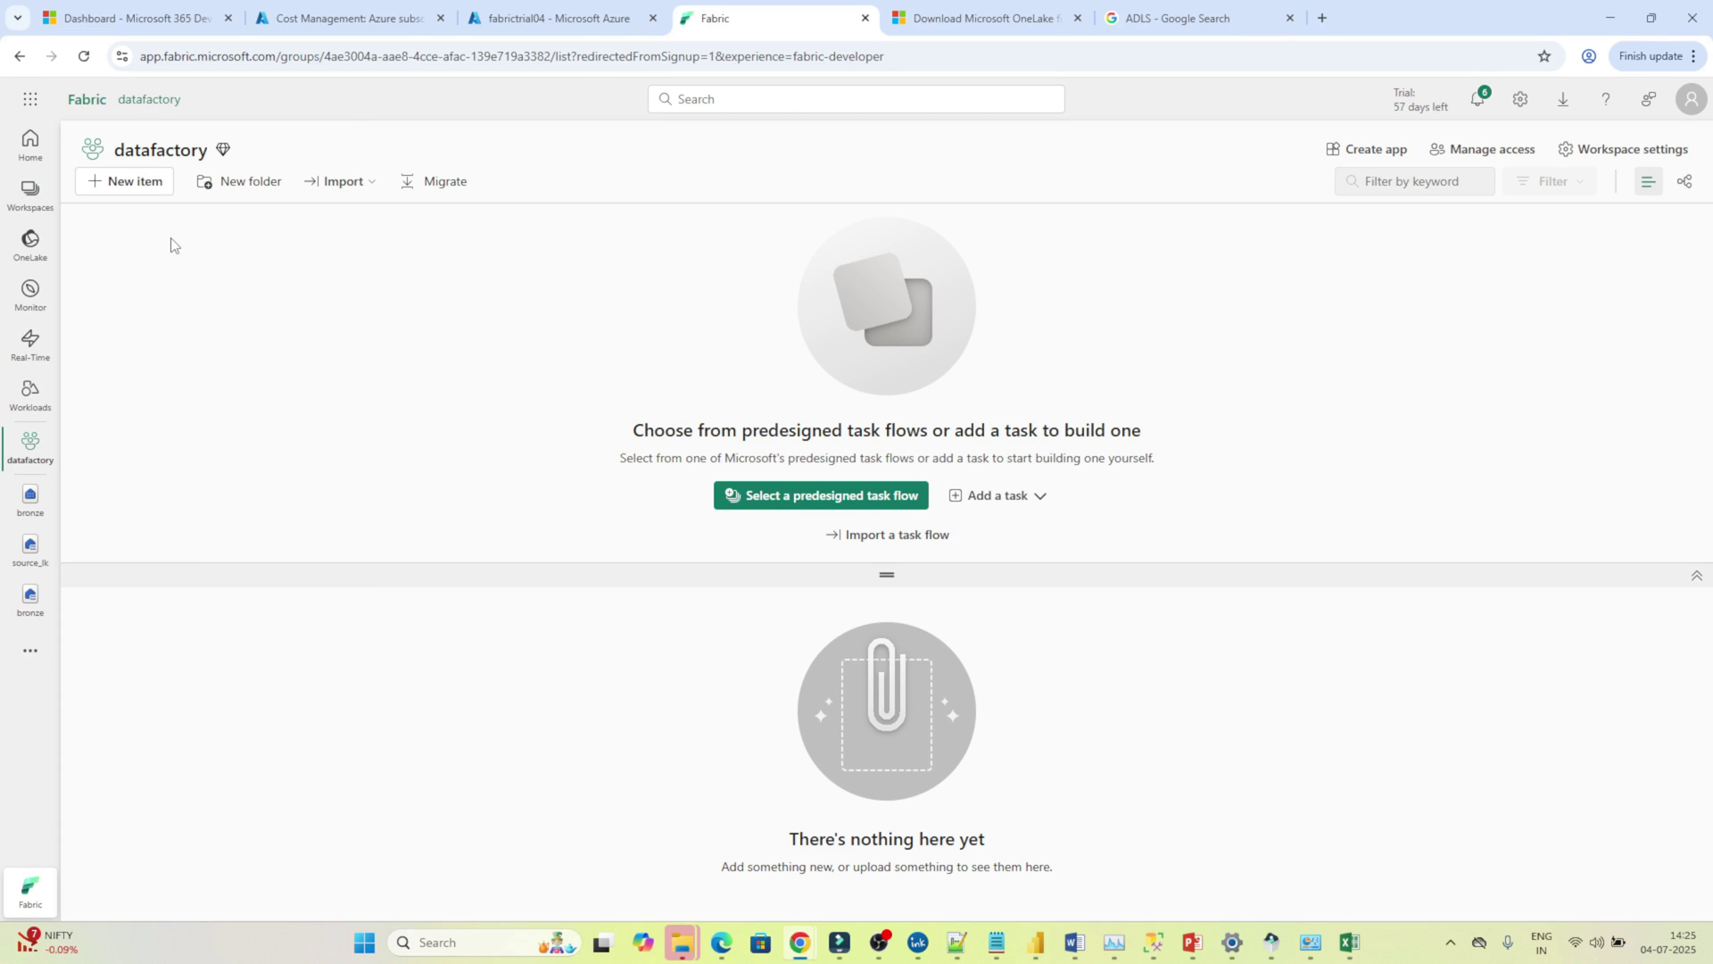
- Search the new item types for "data fact" and clear the filter to show all item types
left_click(111, 186)
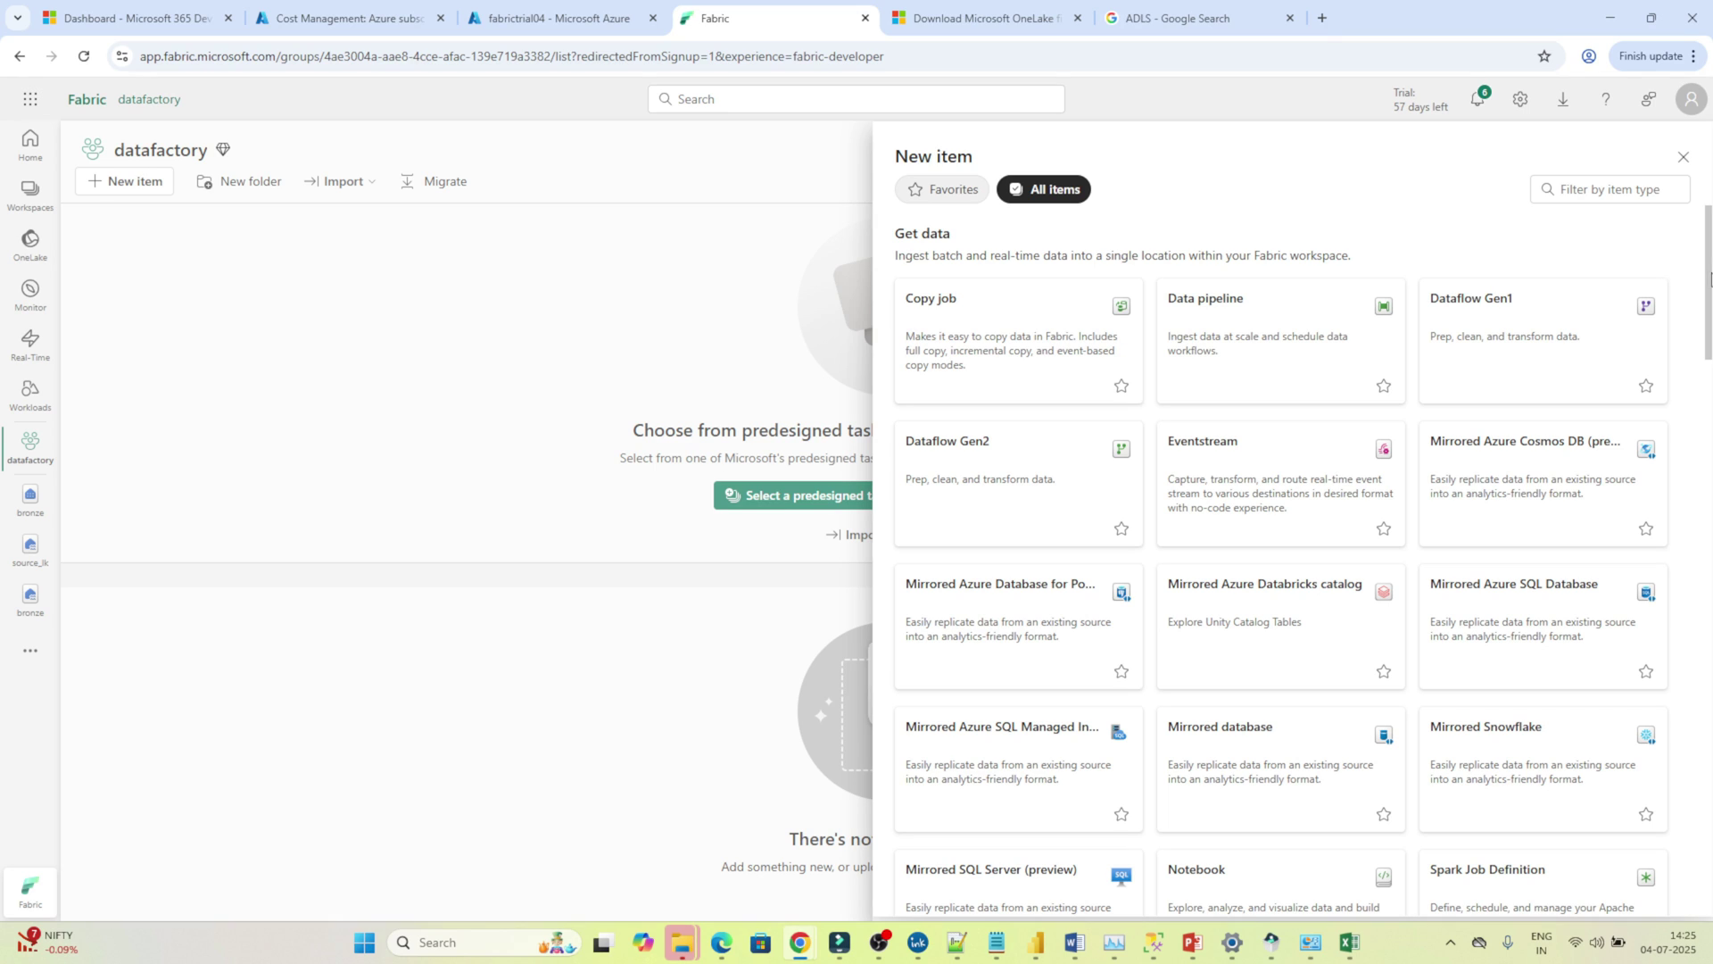
left_click(1590, 194)
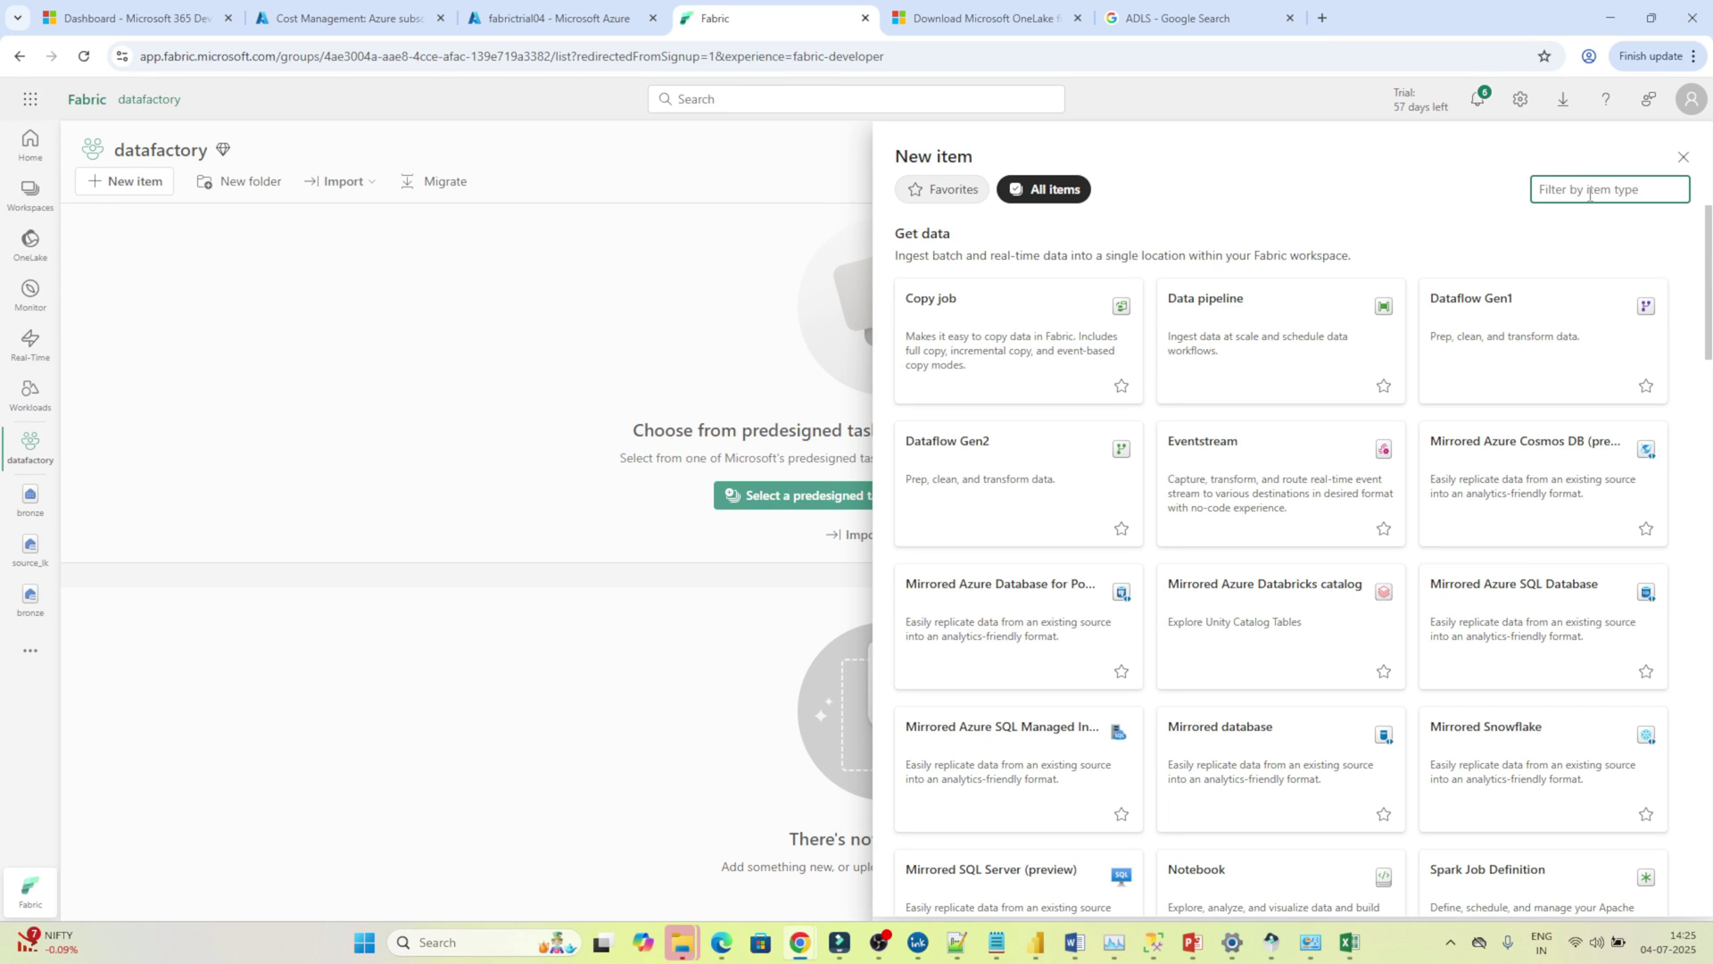
type("data fact")
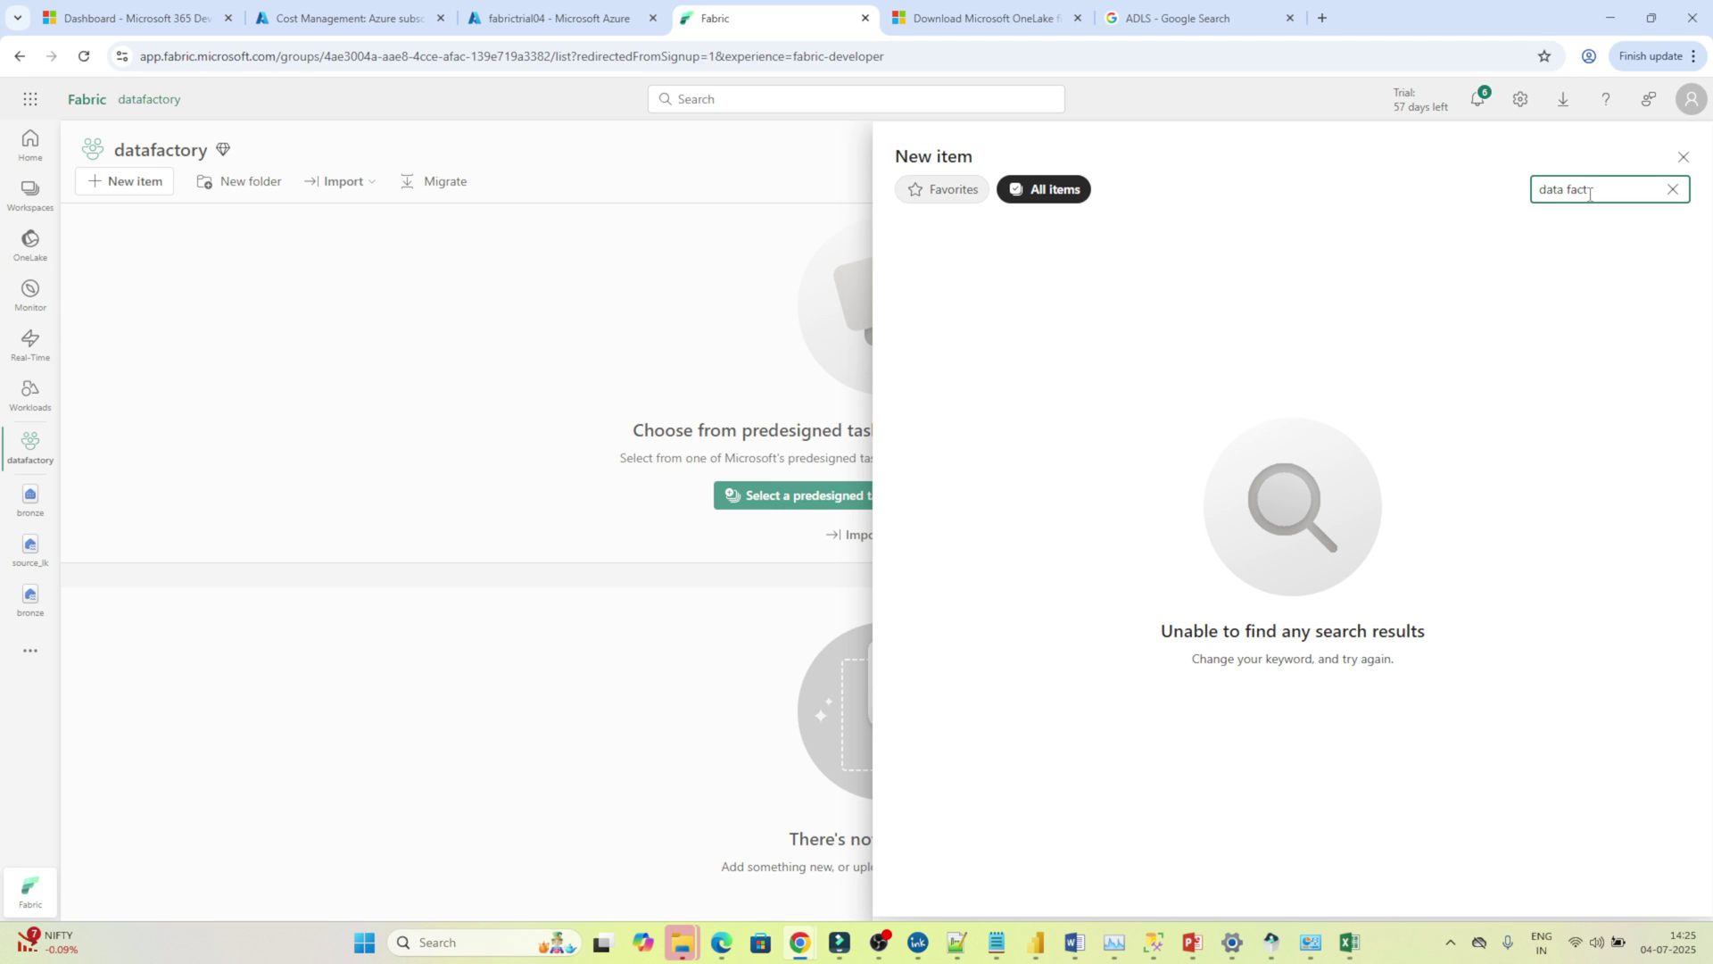
key("BackSpace")
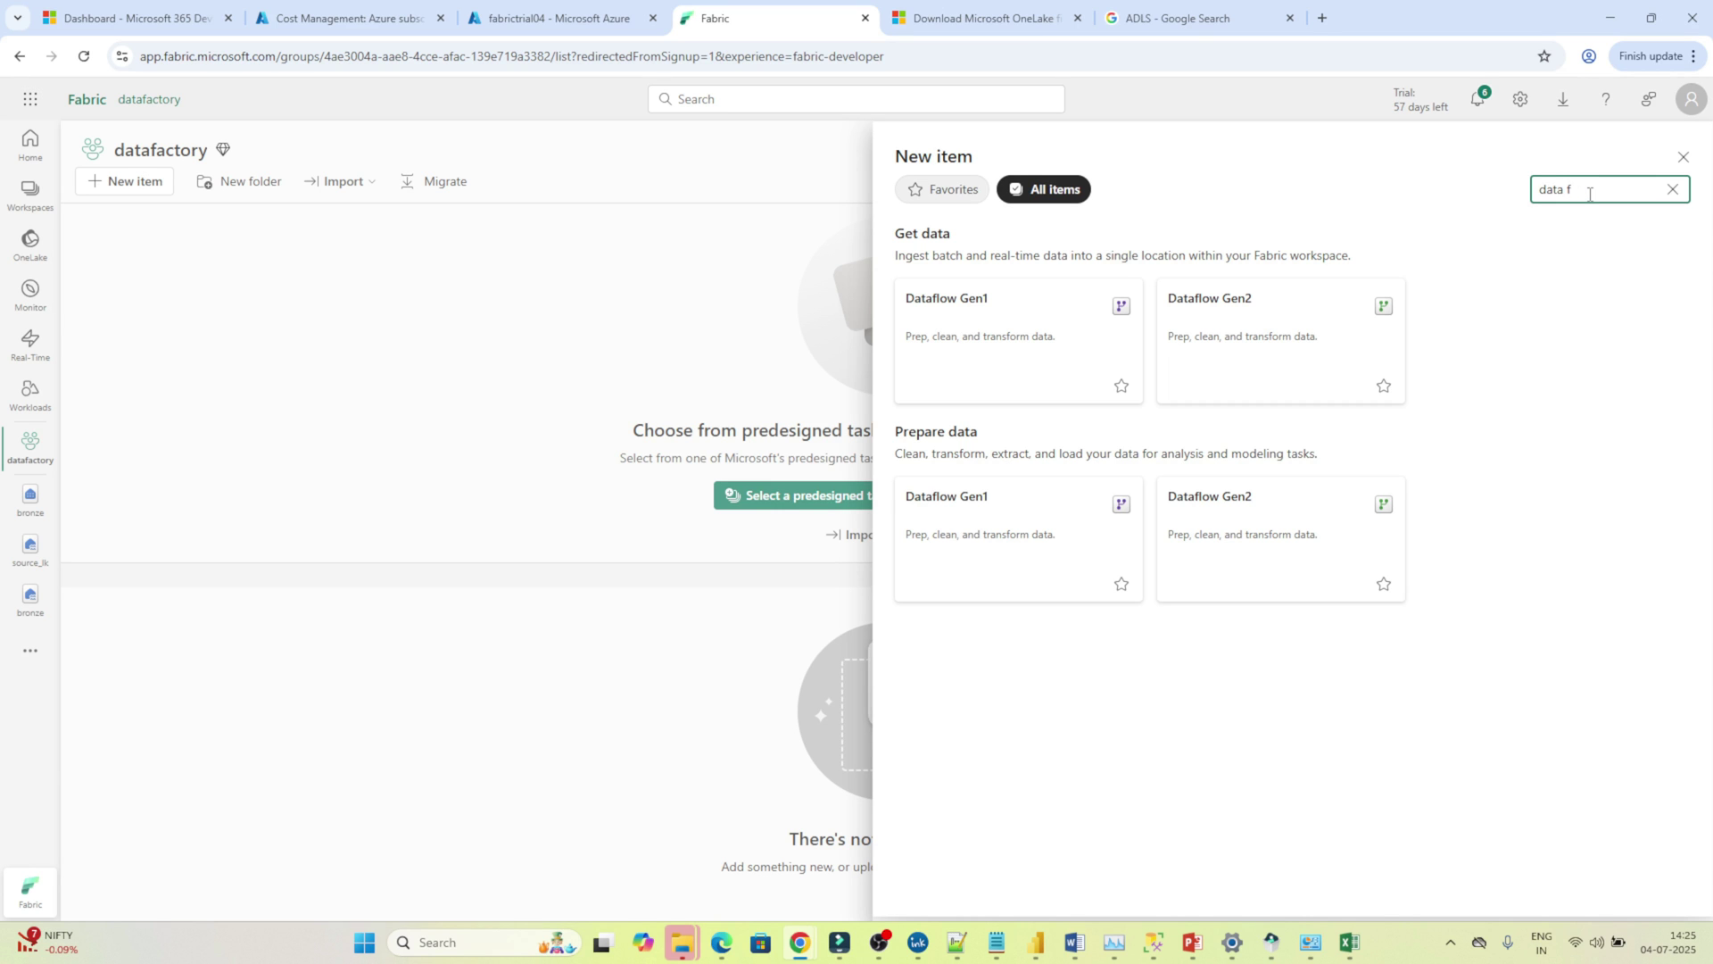
key("BackSpace")
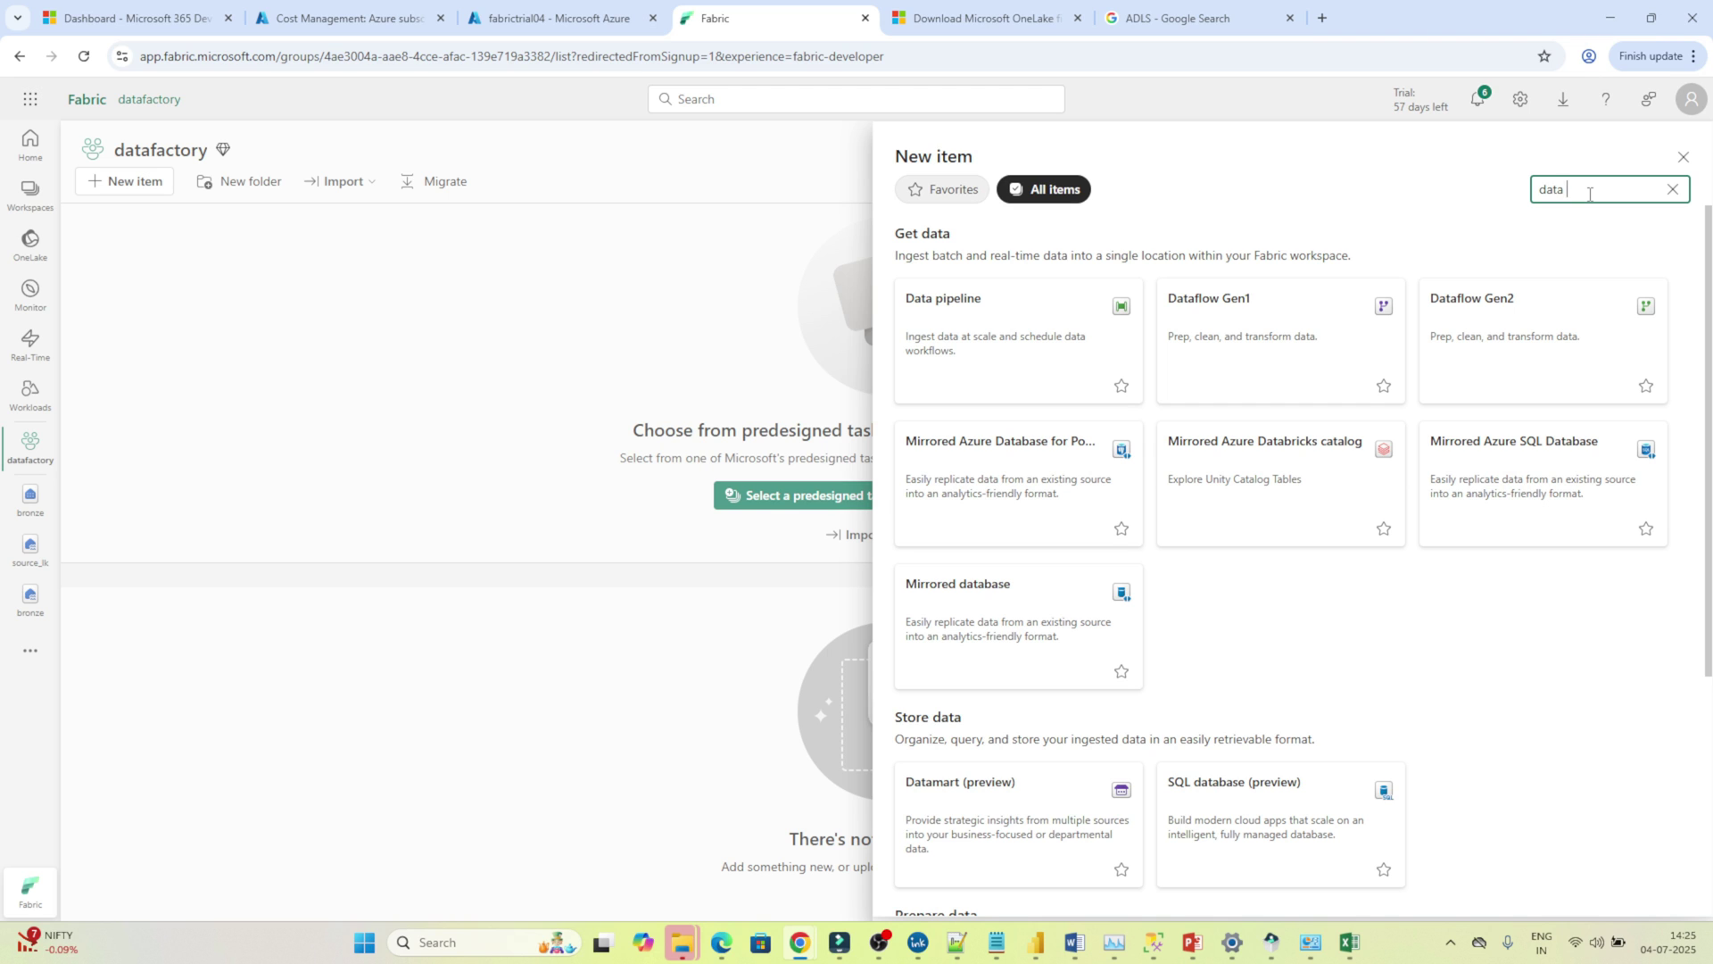
key("BackSpace")
key("BackSpace")
key("BackSpace")
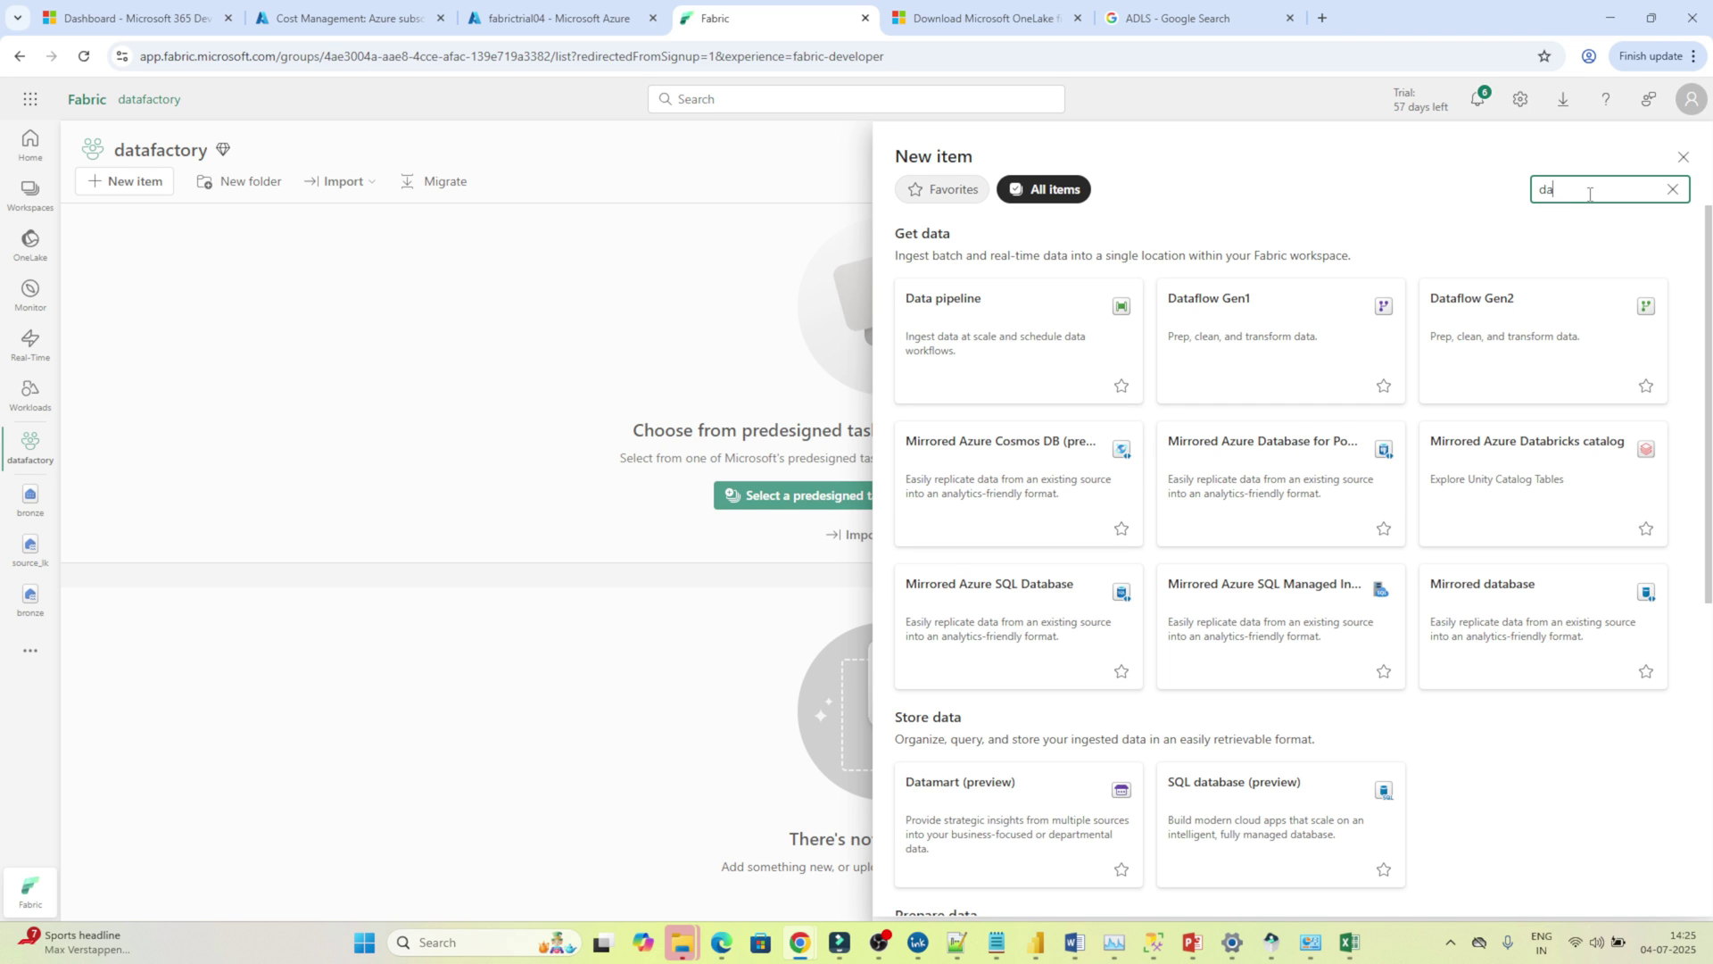
key("BackSpace")
key("BackSpace")
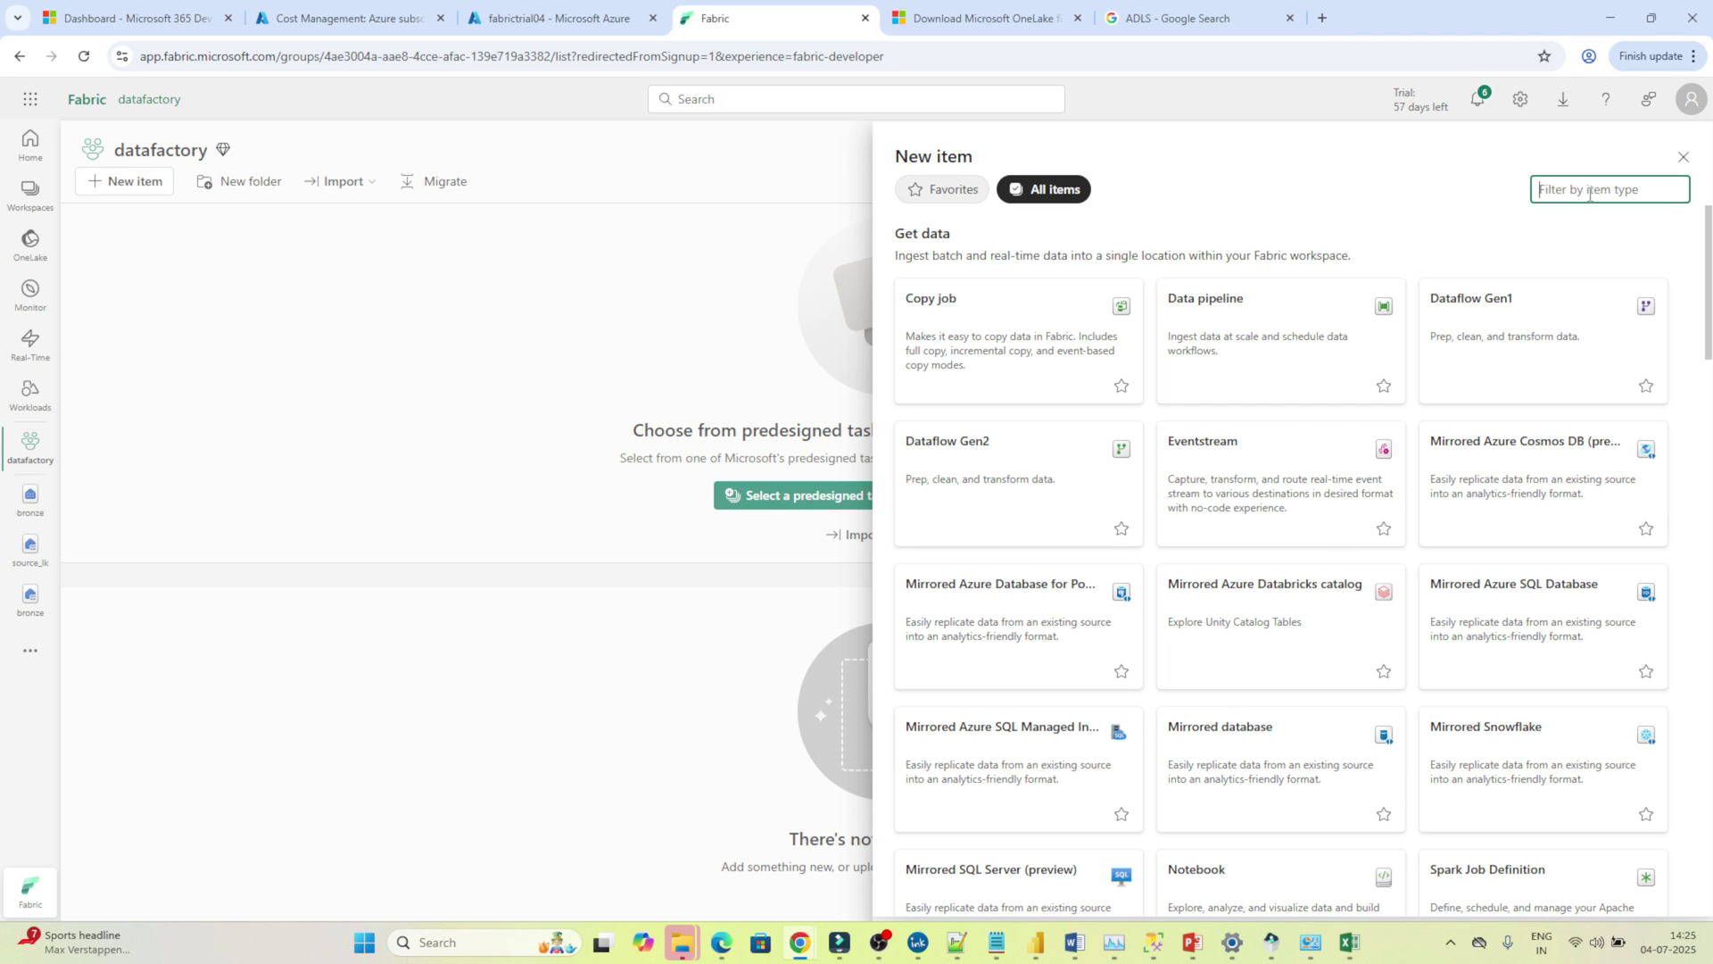
- Create a data pipeline named pipeline1 in the datafactory workspace
left_click(1216, 317)
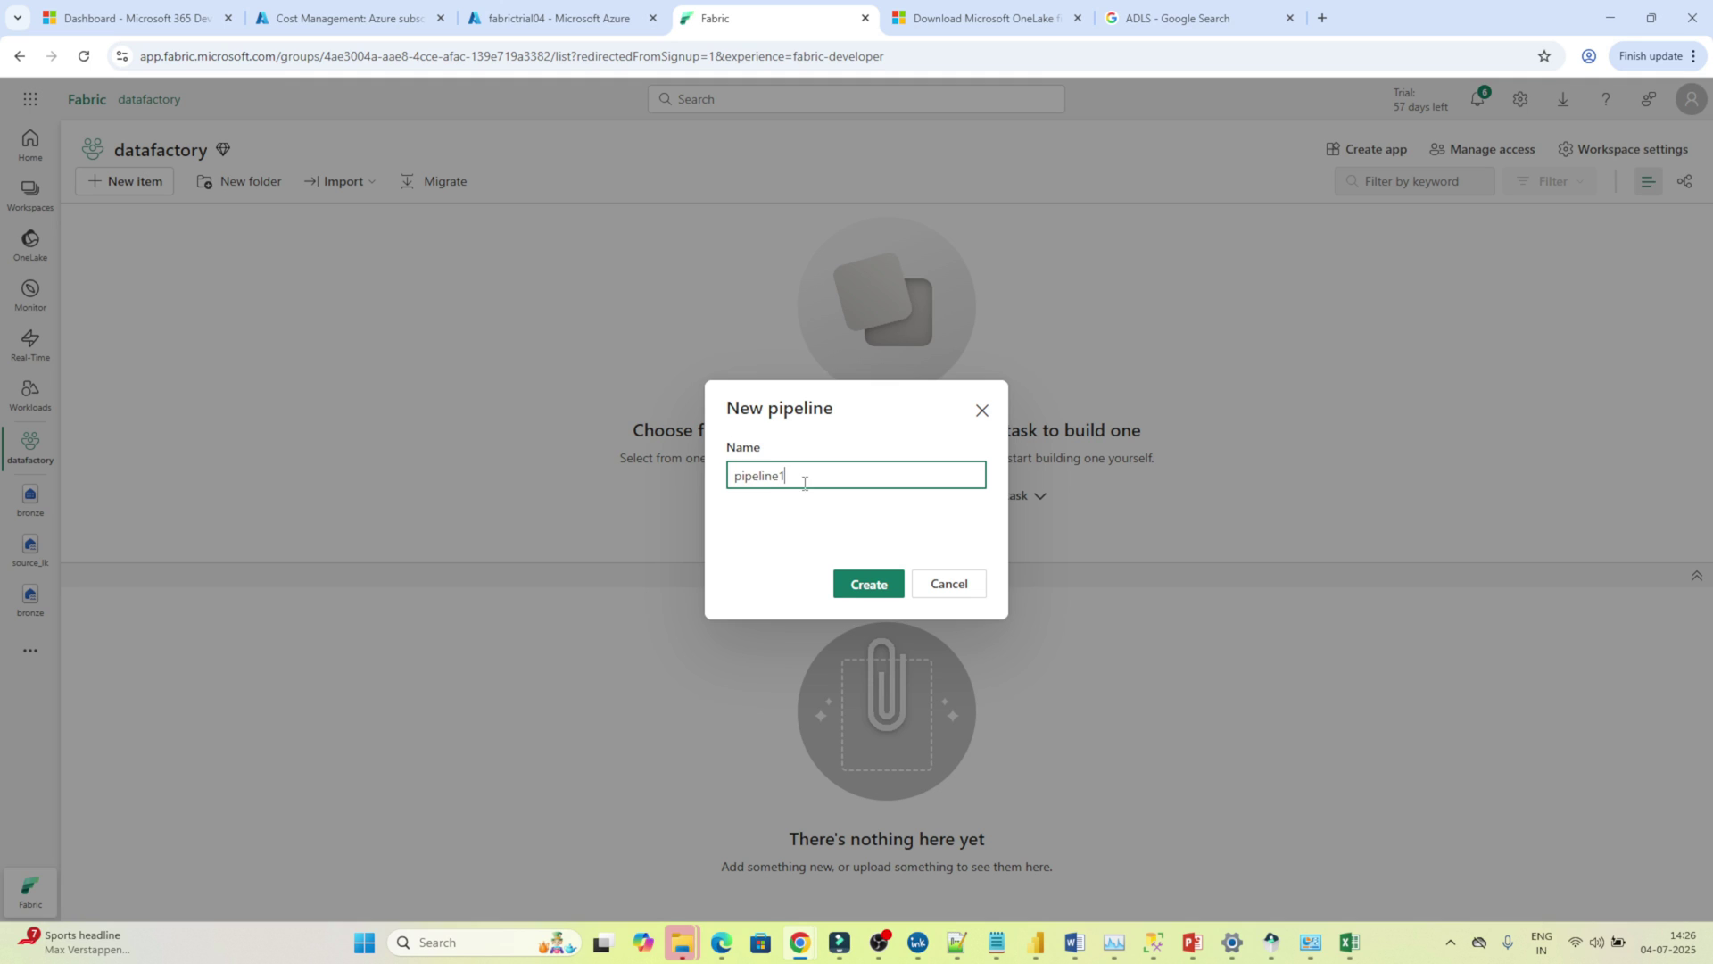
left_click(881, 593)
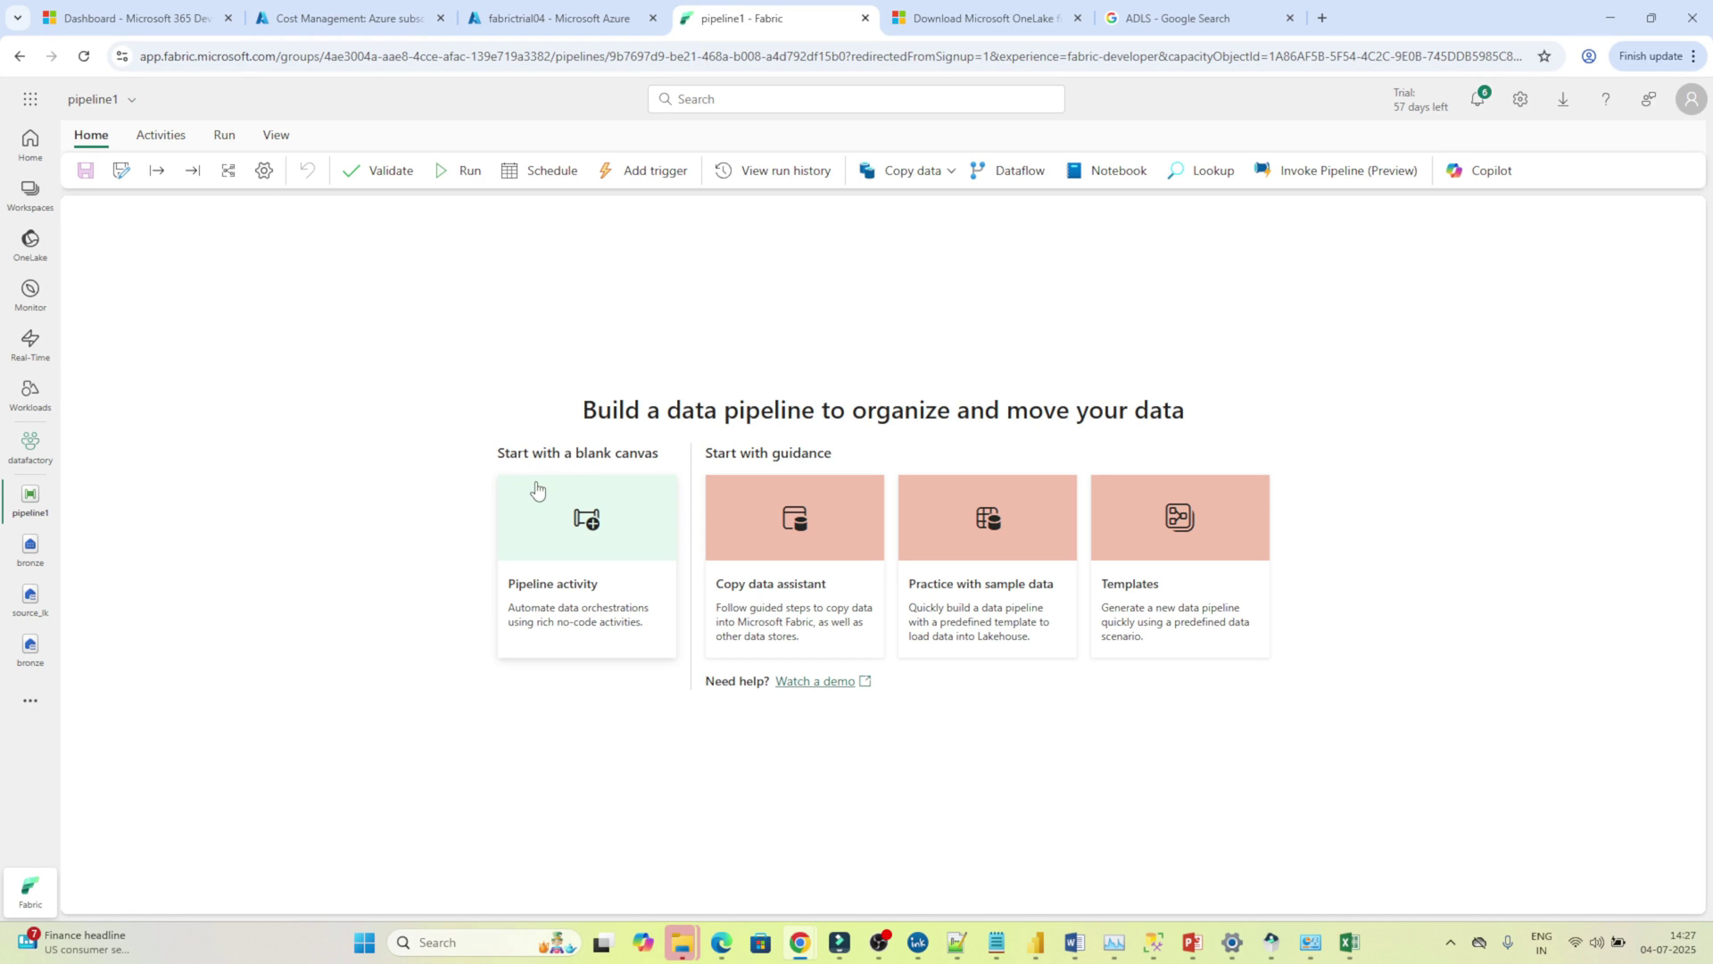
- Start the pipeline on a blank canvas by adding a Copy data activity
left_click(603, 528)
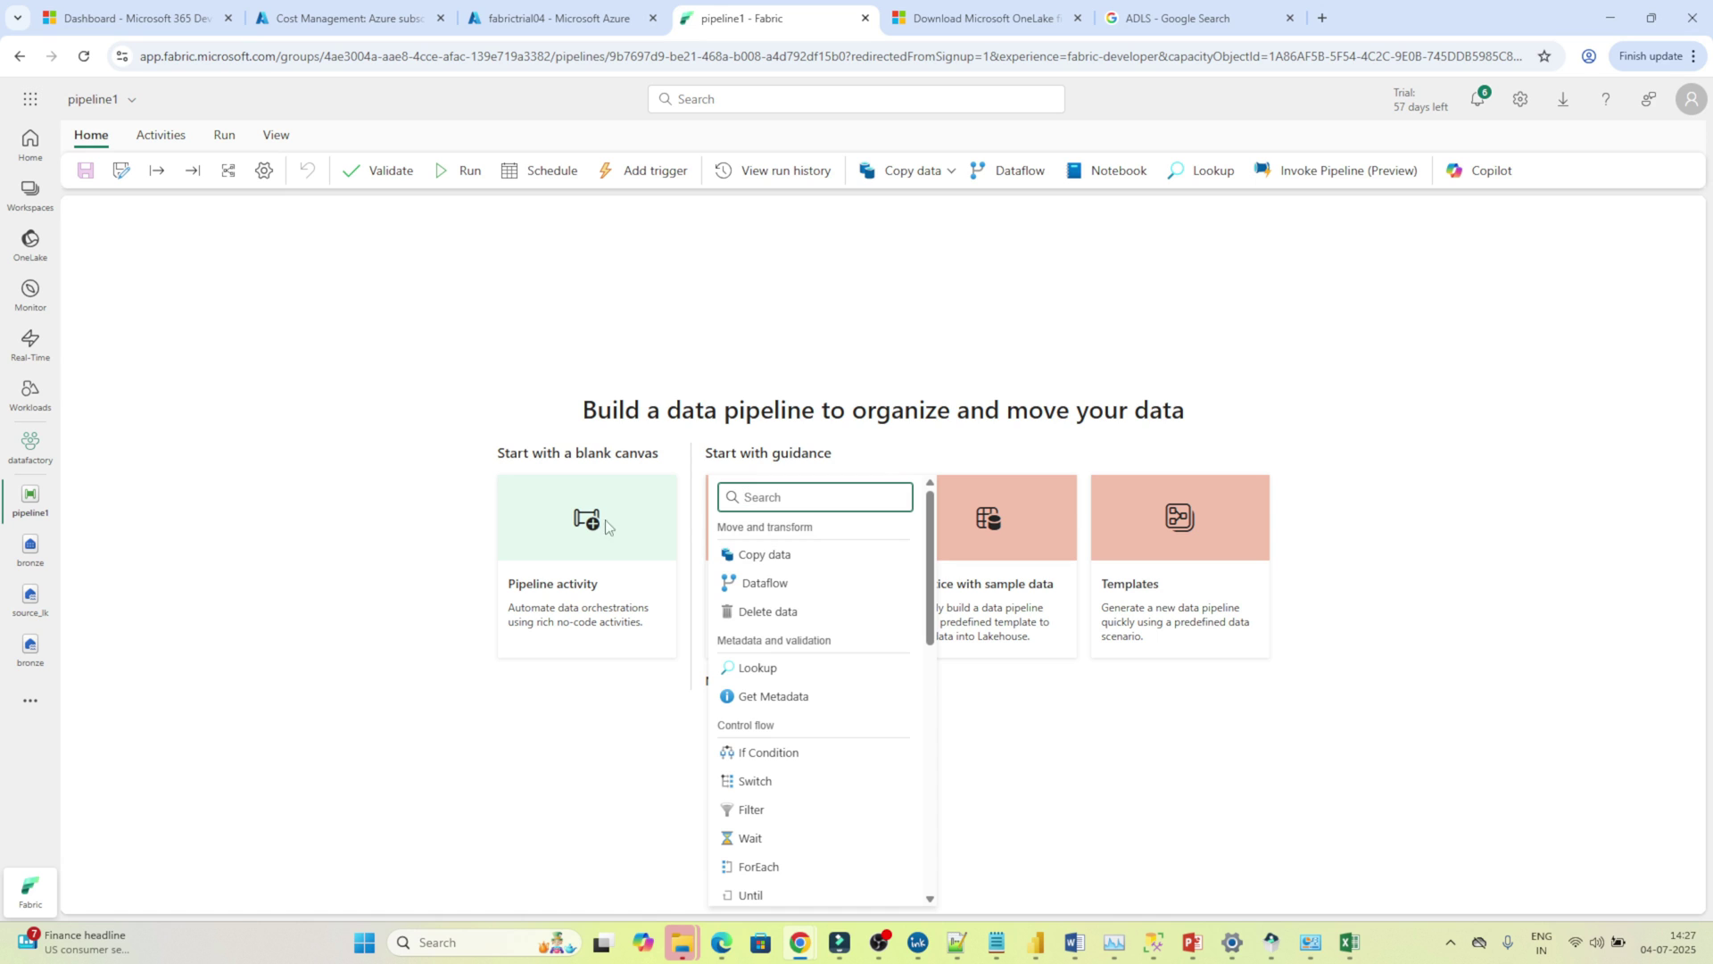
left_click(932, 616)
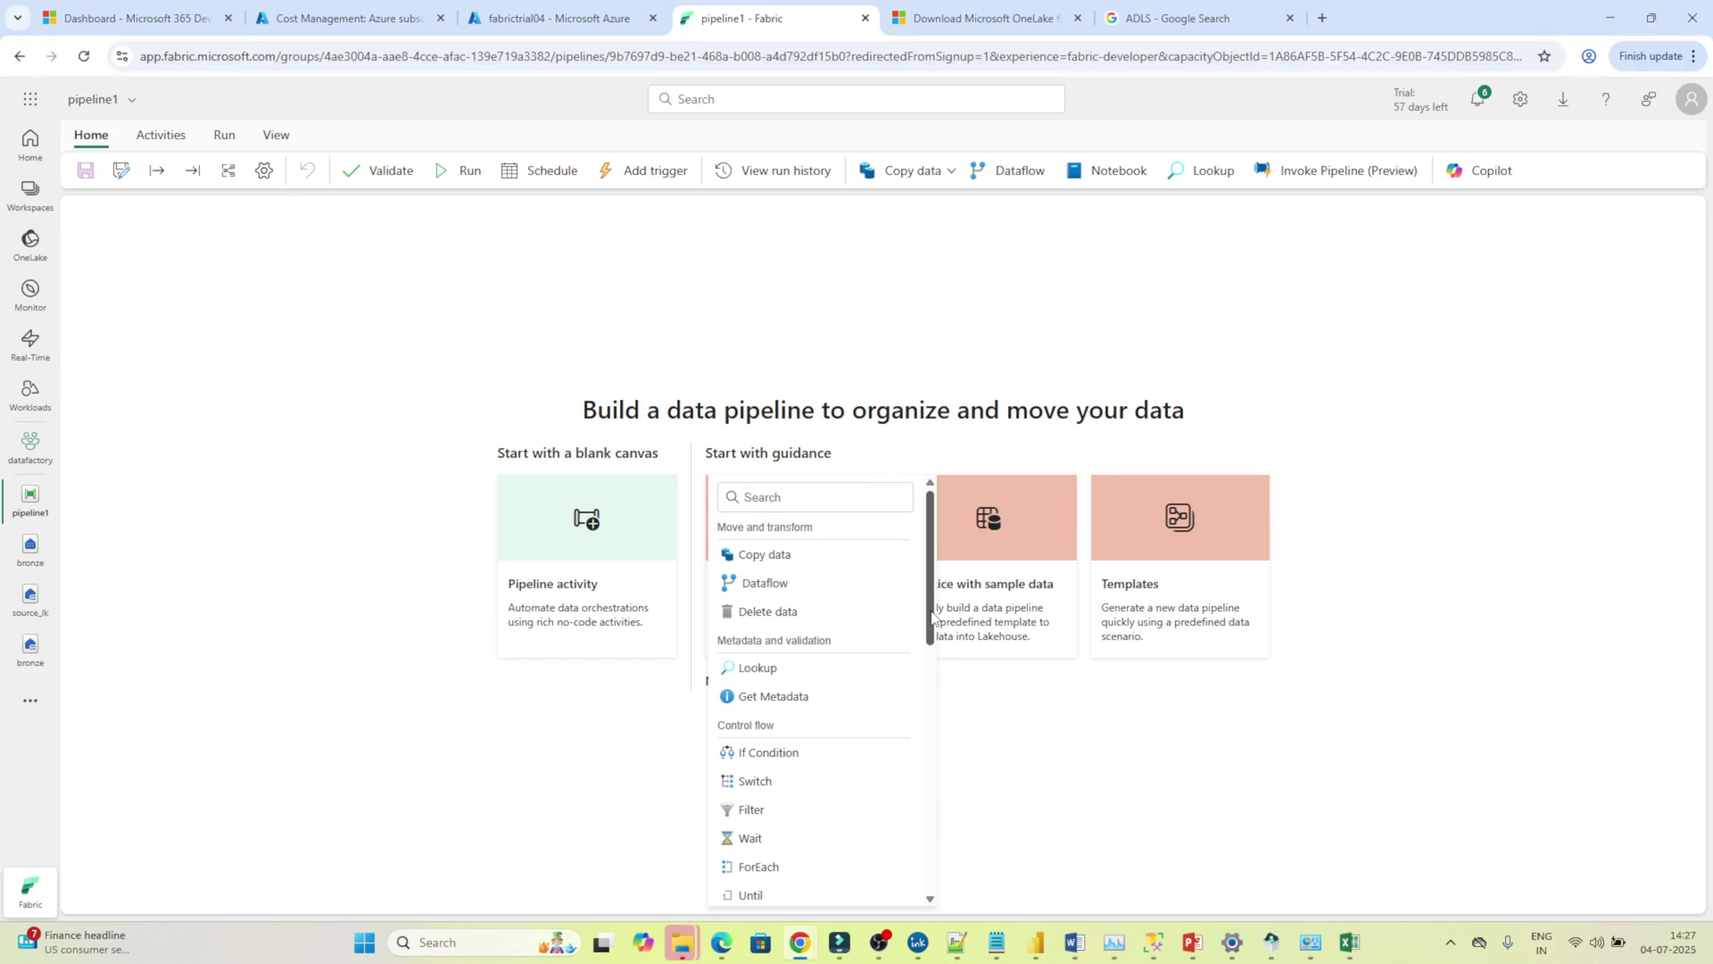
scroll(932, 616, "down", 10)
scroll(919, 571, "up", 10)
left_click(752, 559)
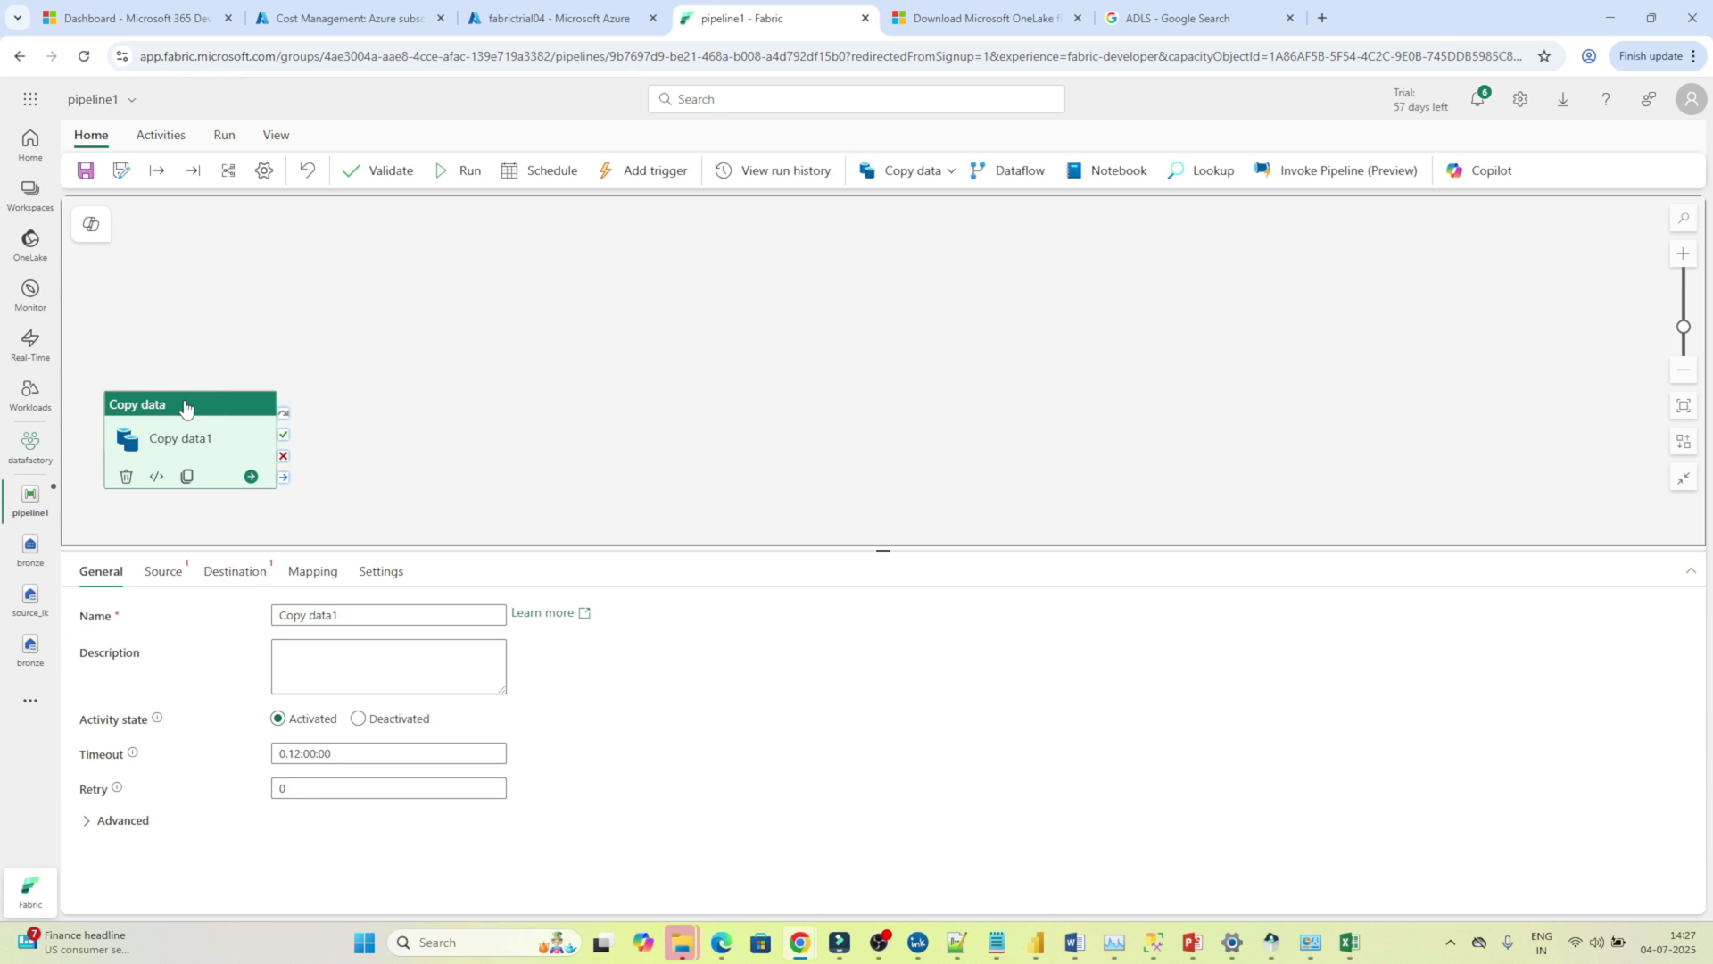
- Move the Copy data activity up the canvas and delete it
left_click_drag(185, 407, 218, 314)
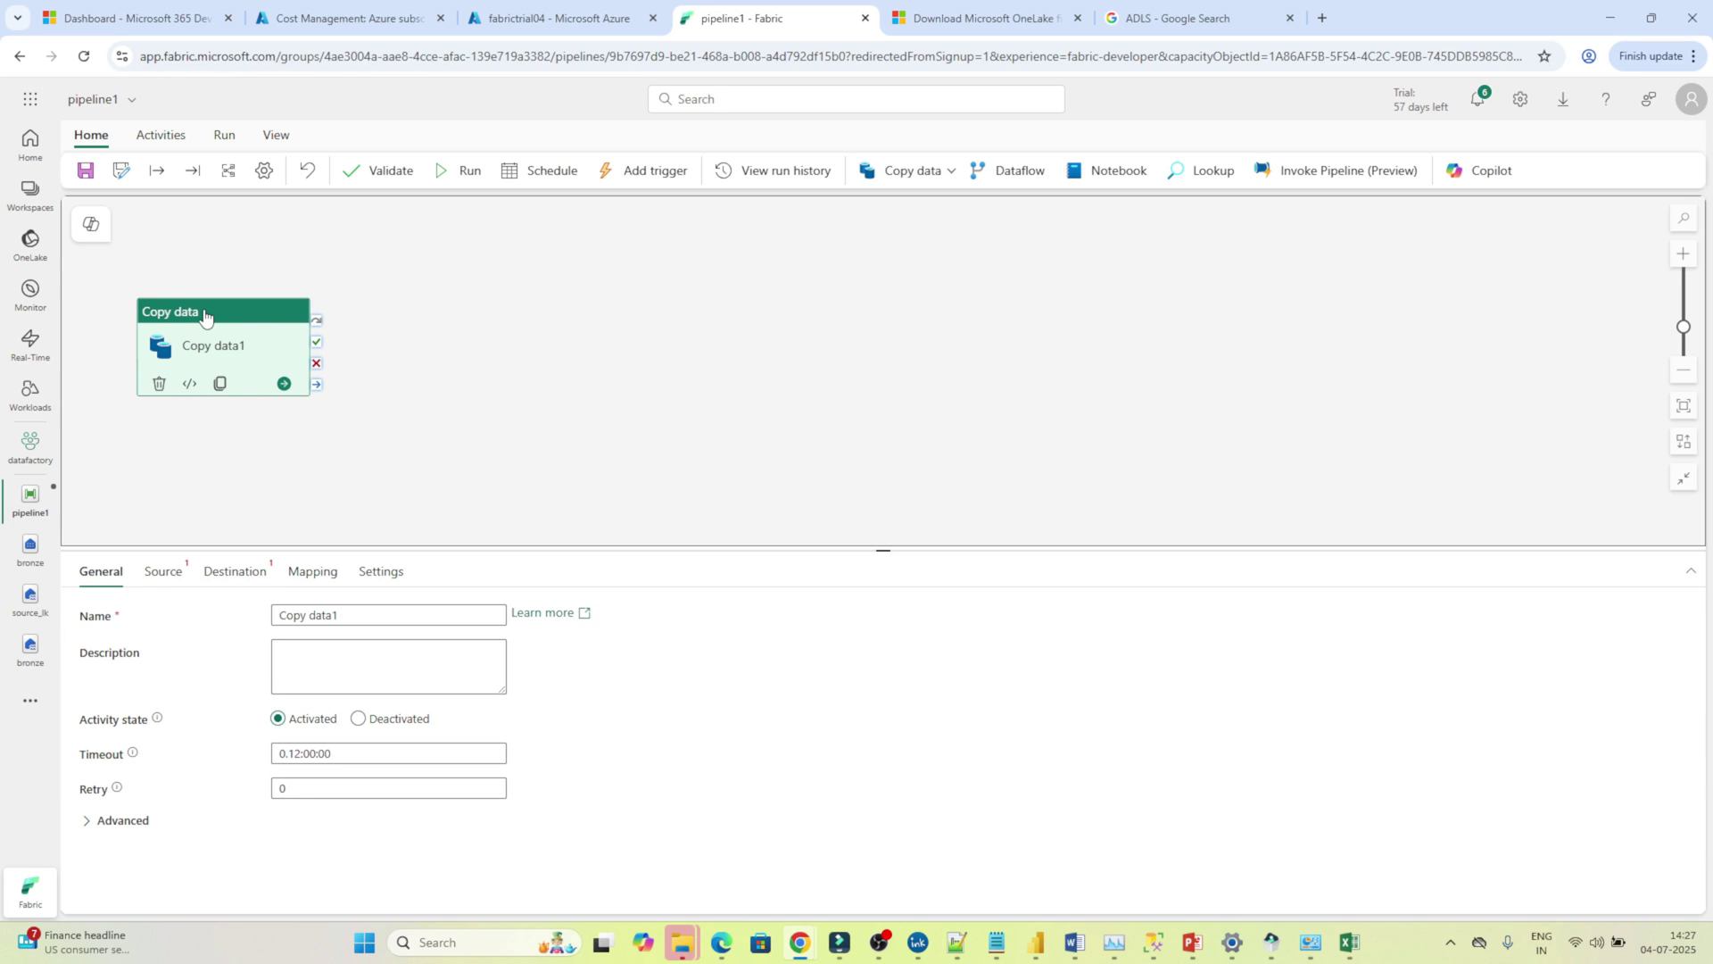
right_click(205, 317)
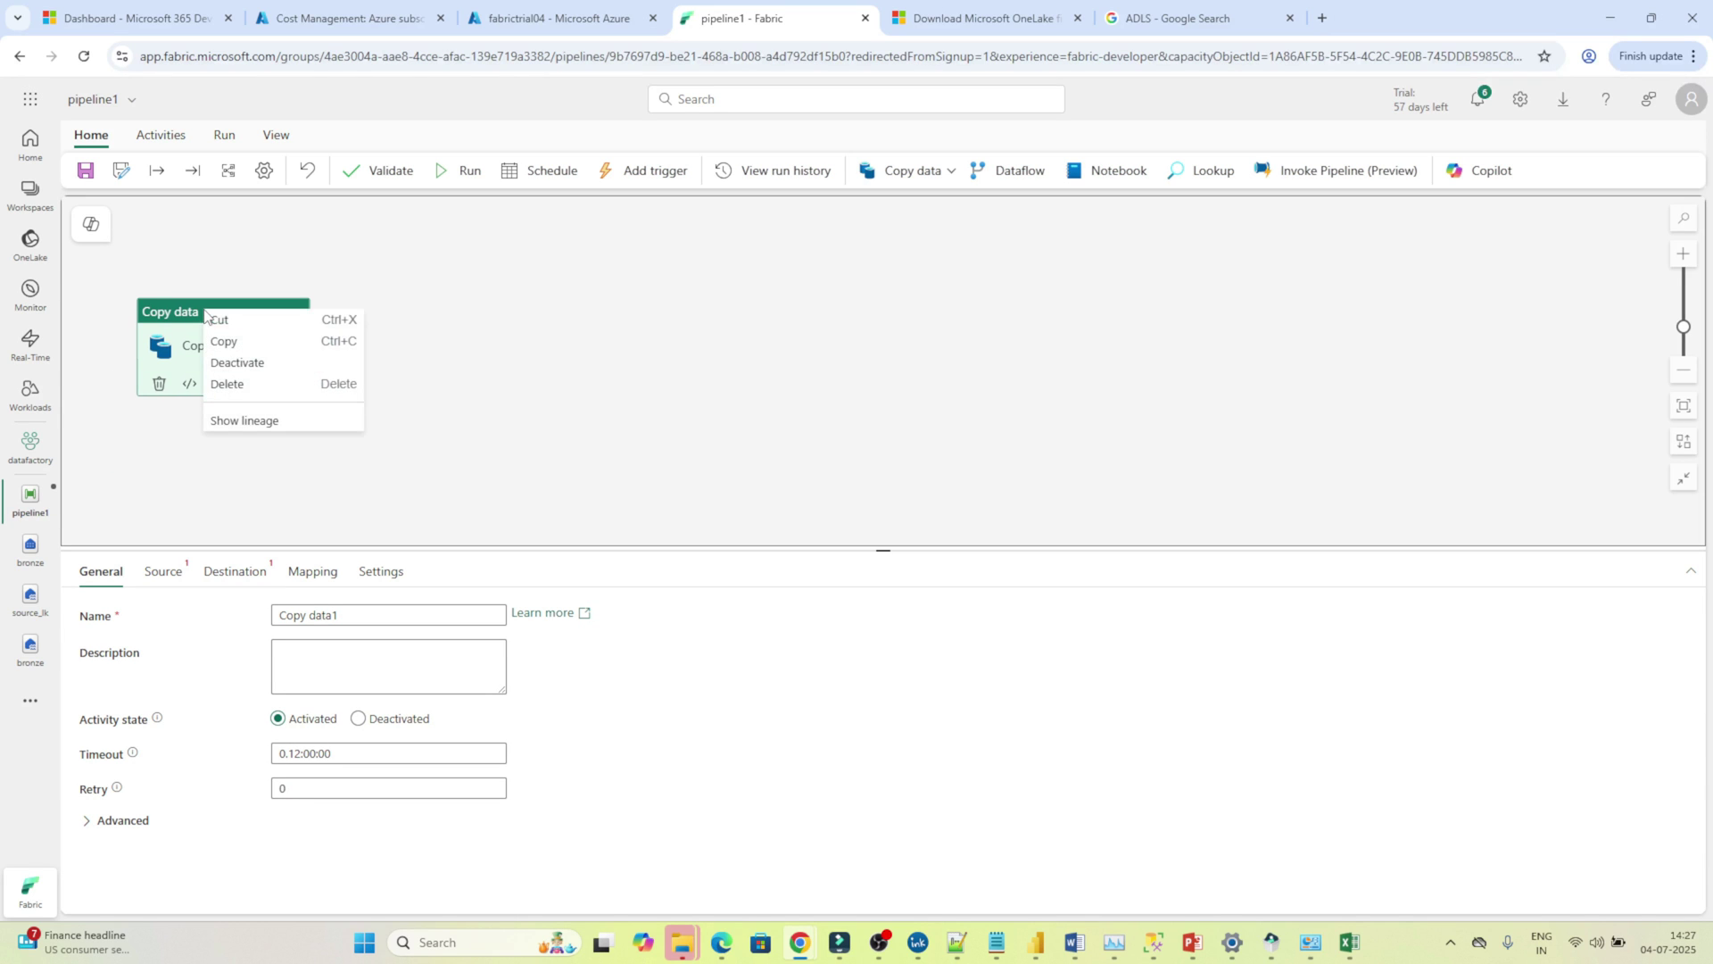
left_click(238, 392)
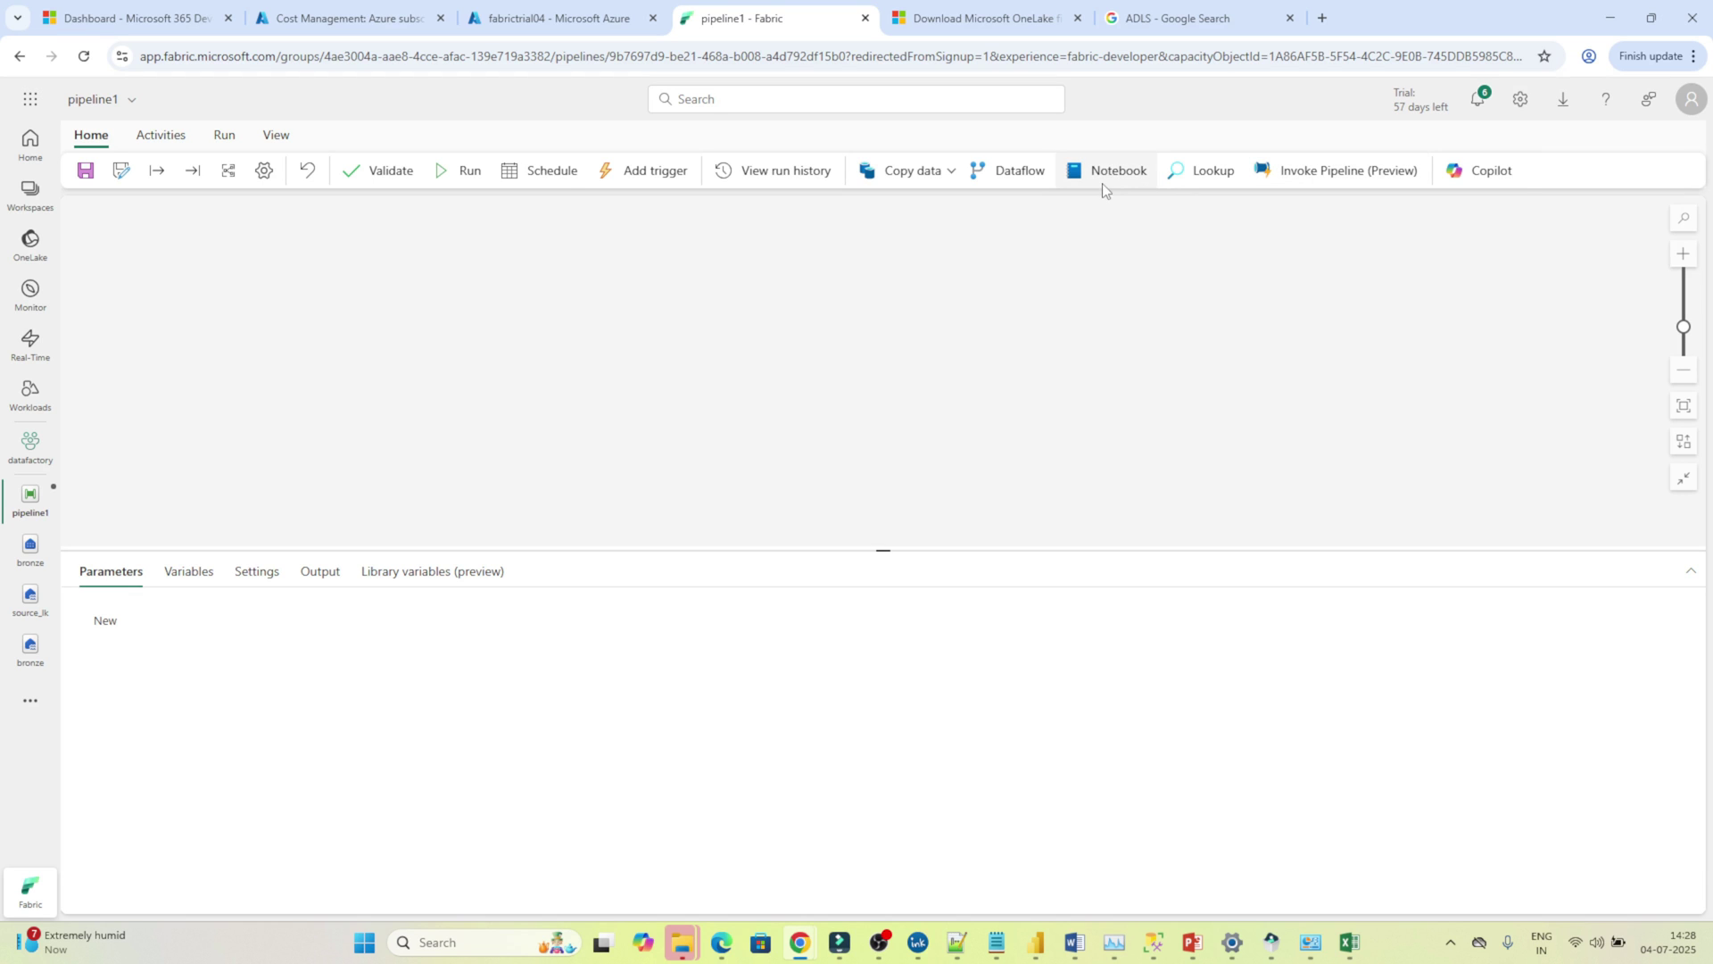
- Examine the full list of pipeline activities, from Move and transform through Machine Learning, and close it
left_click(167, 146)
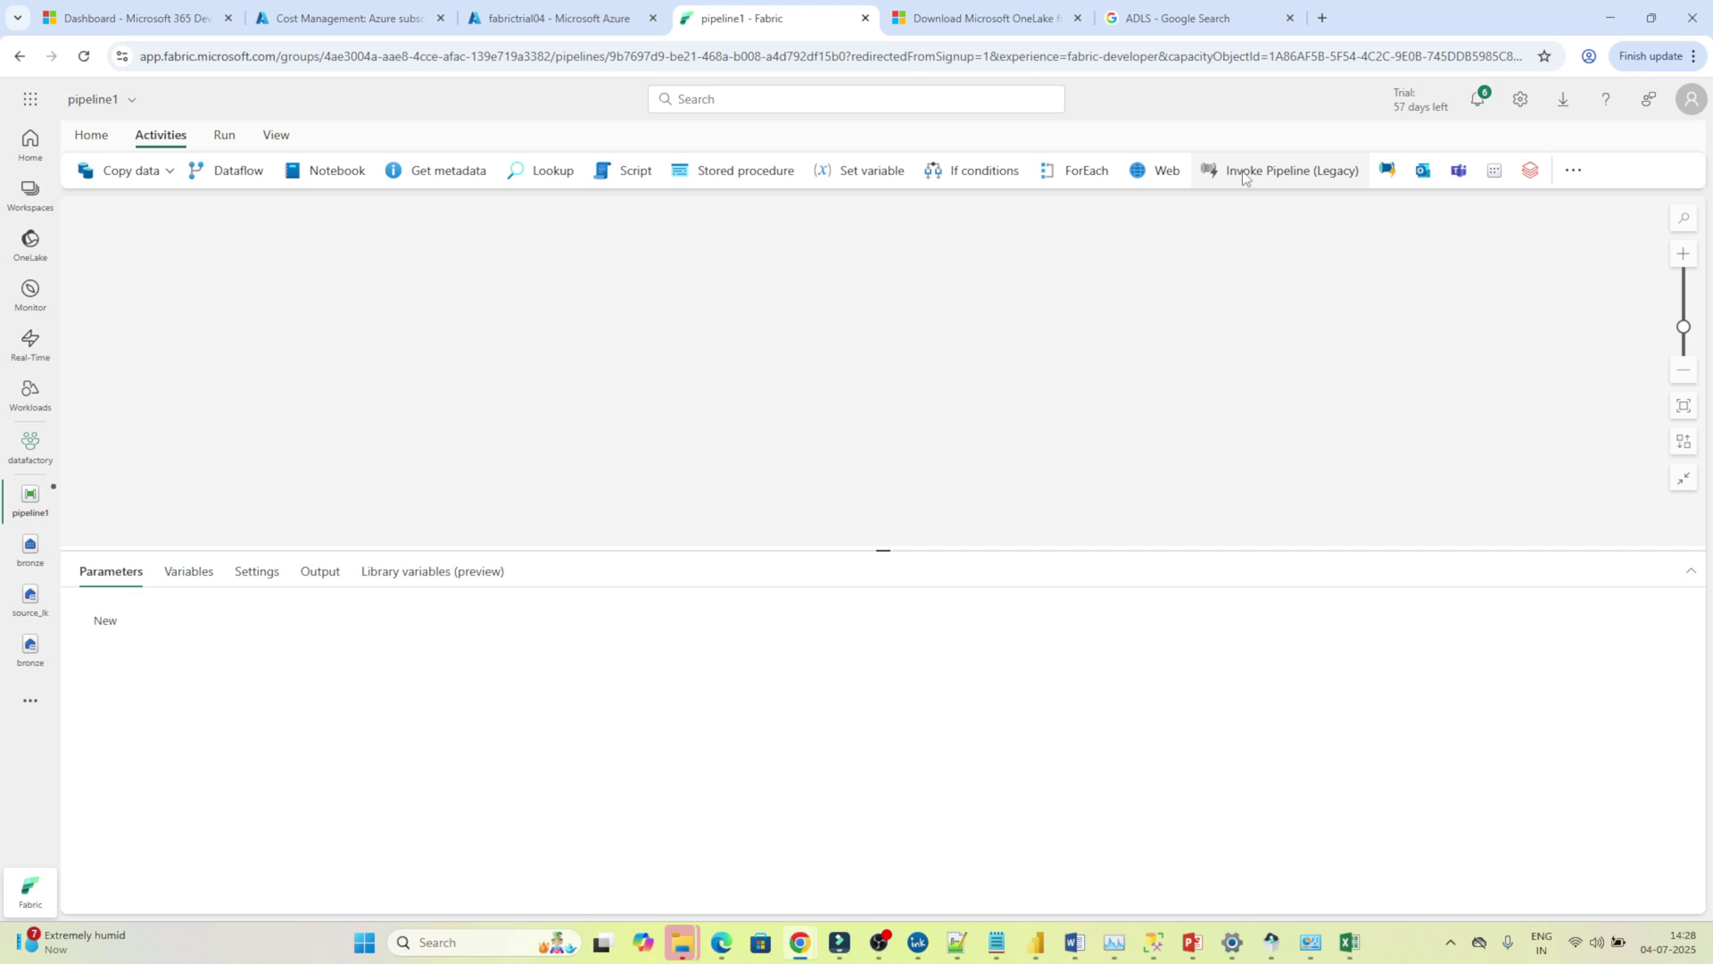
left_click(1577, 173)
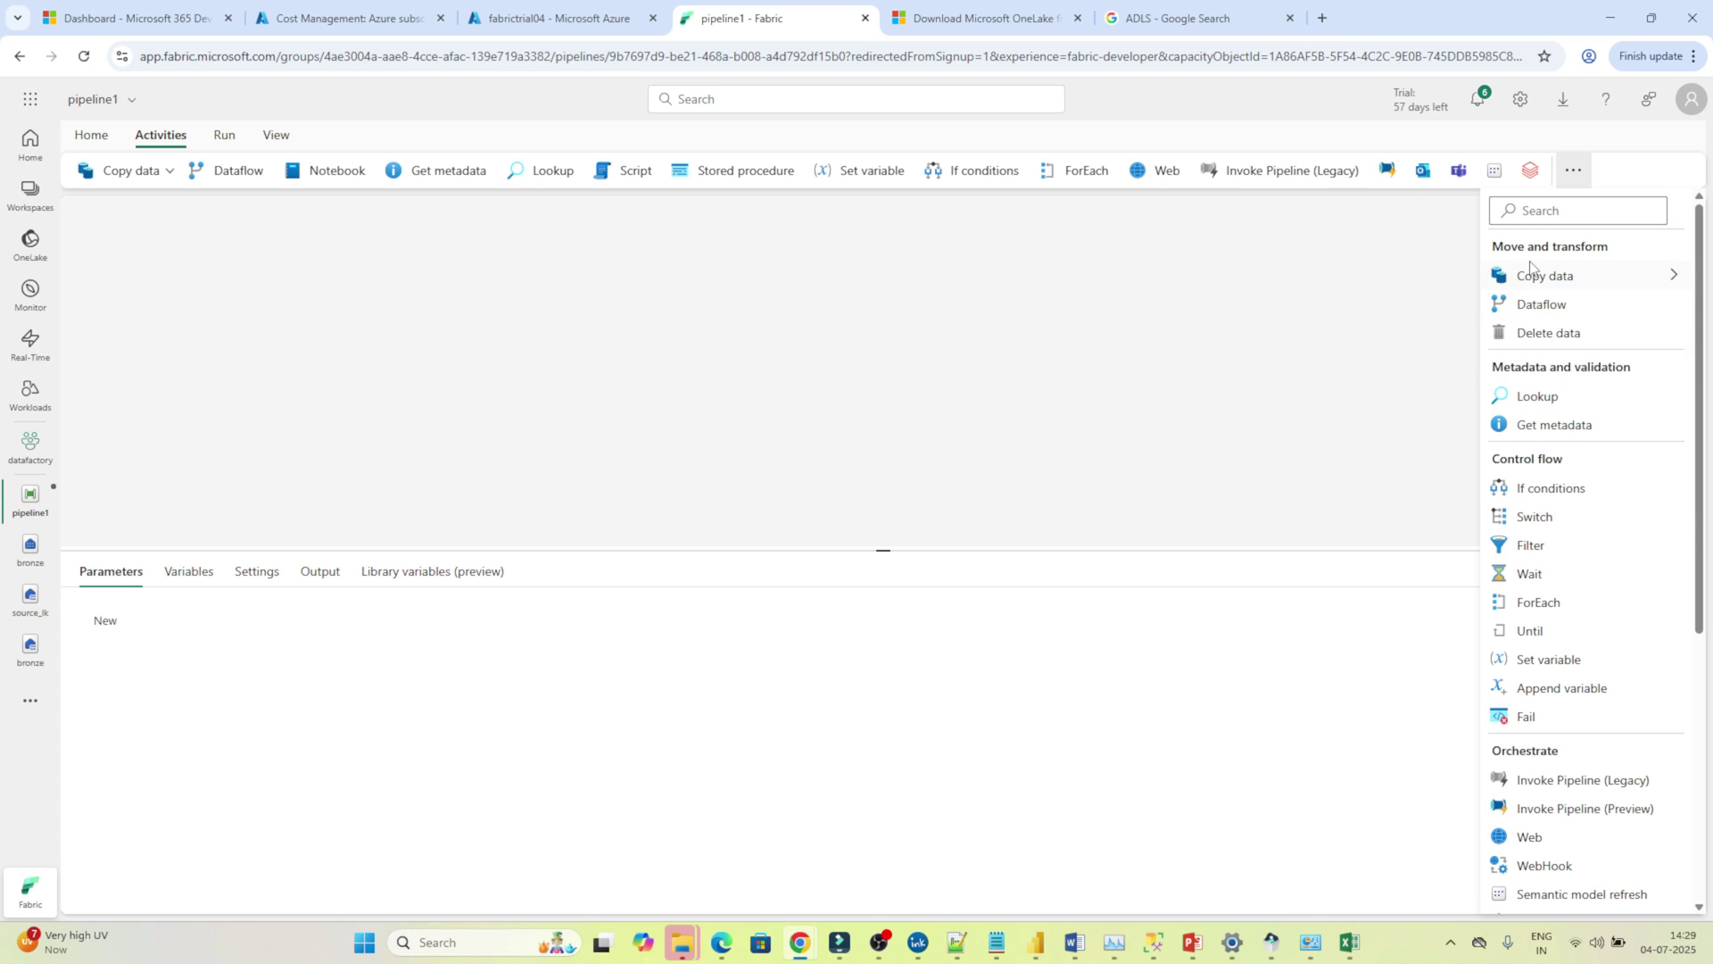
mouse_move(1534, 264)
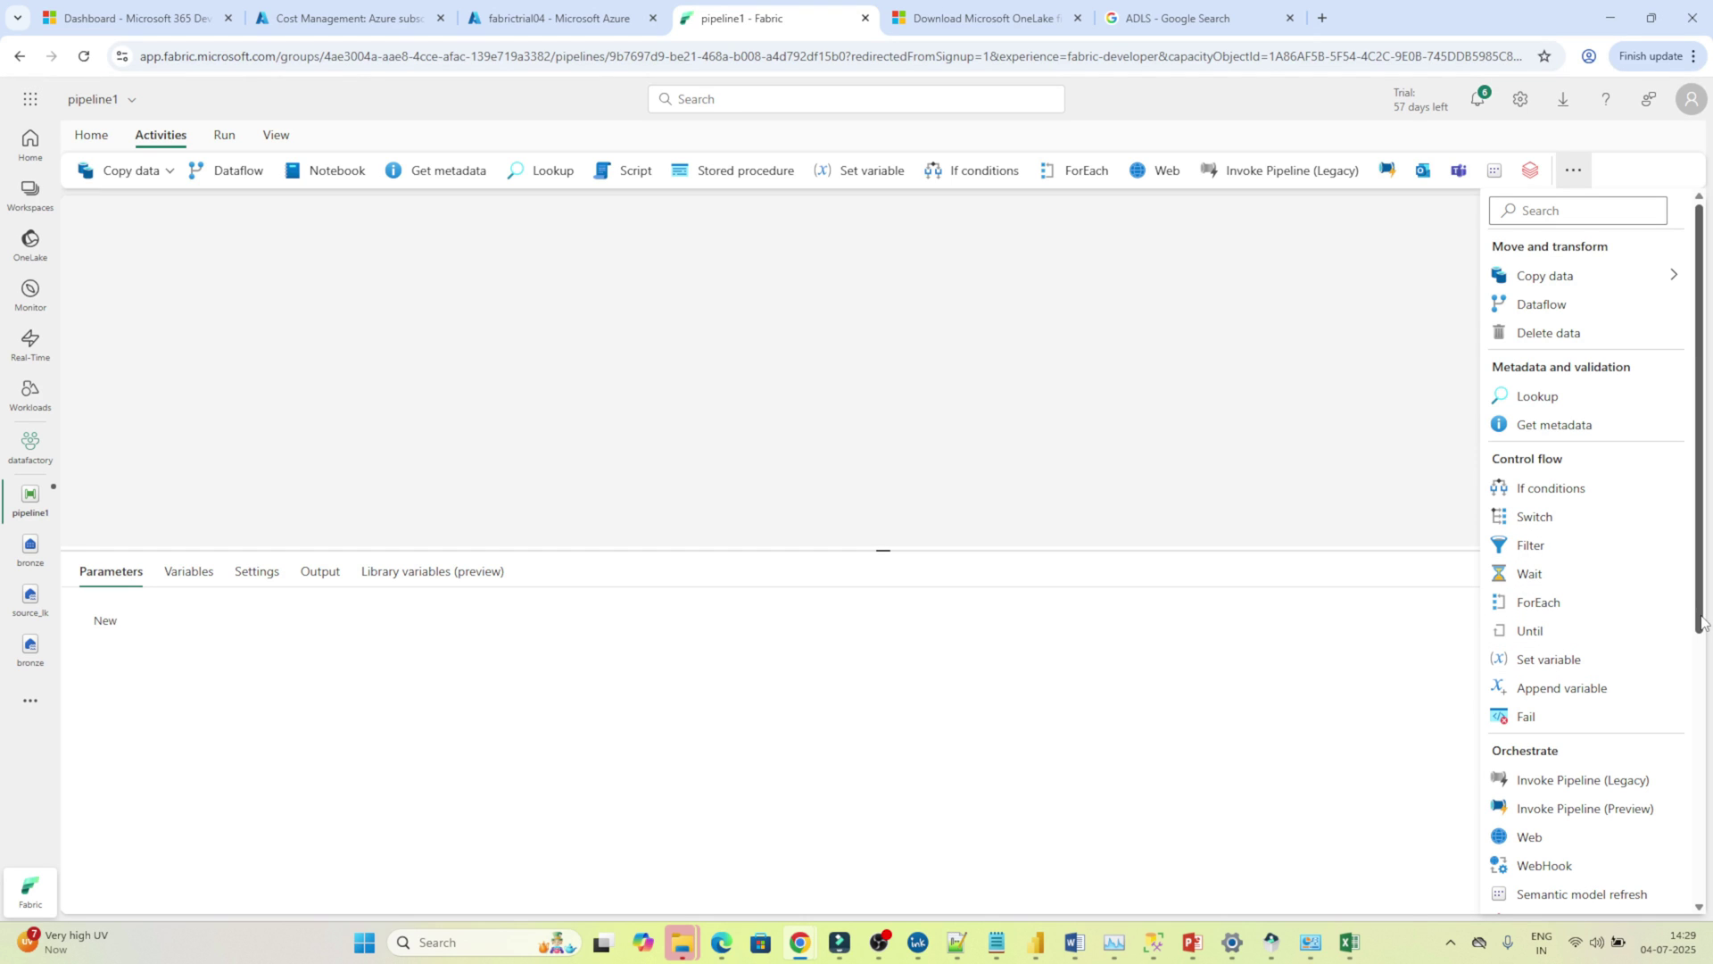
scroll(1702, 622, "down", 3)
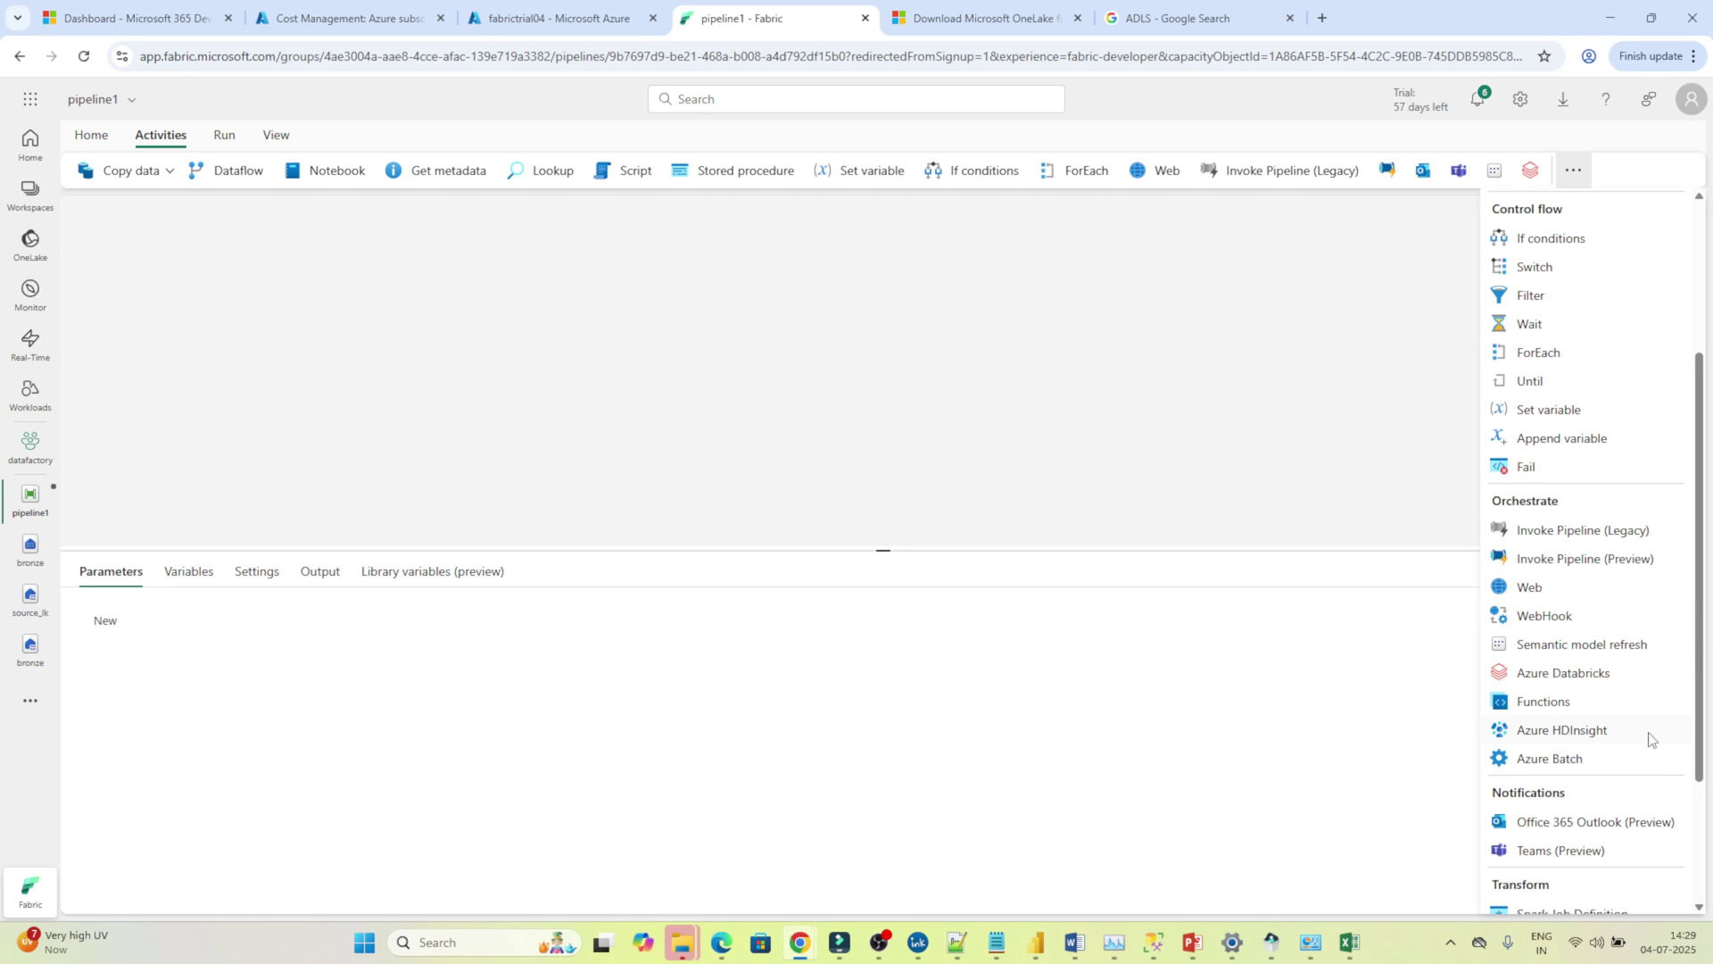
right_click(1700, 789)
left_click(1700, 909)
scroll(1700, 909, "down", 2)
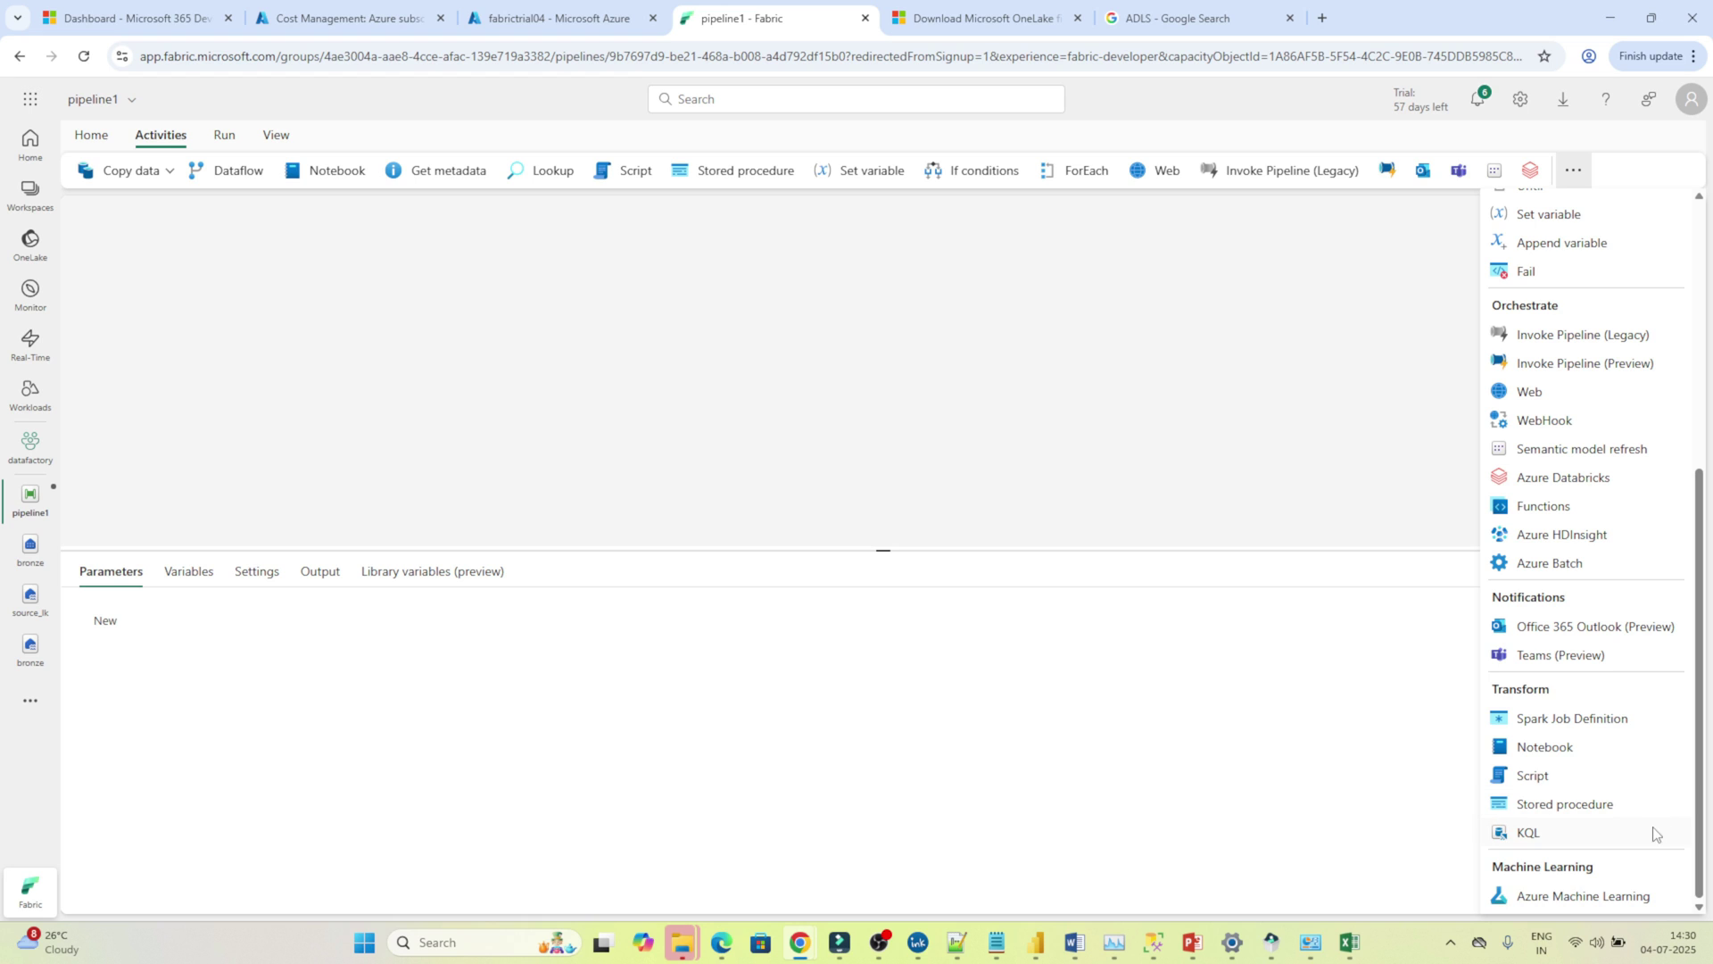
left_click(1699, 244)
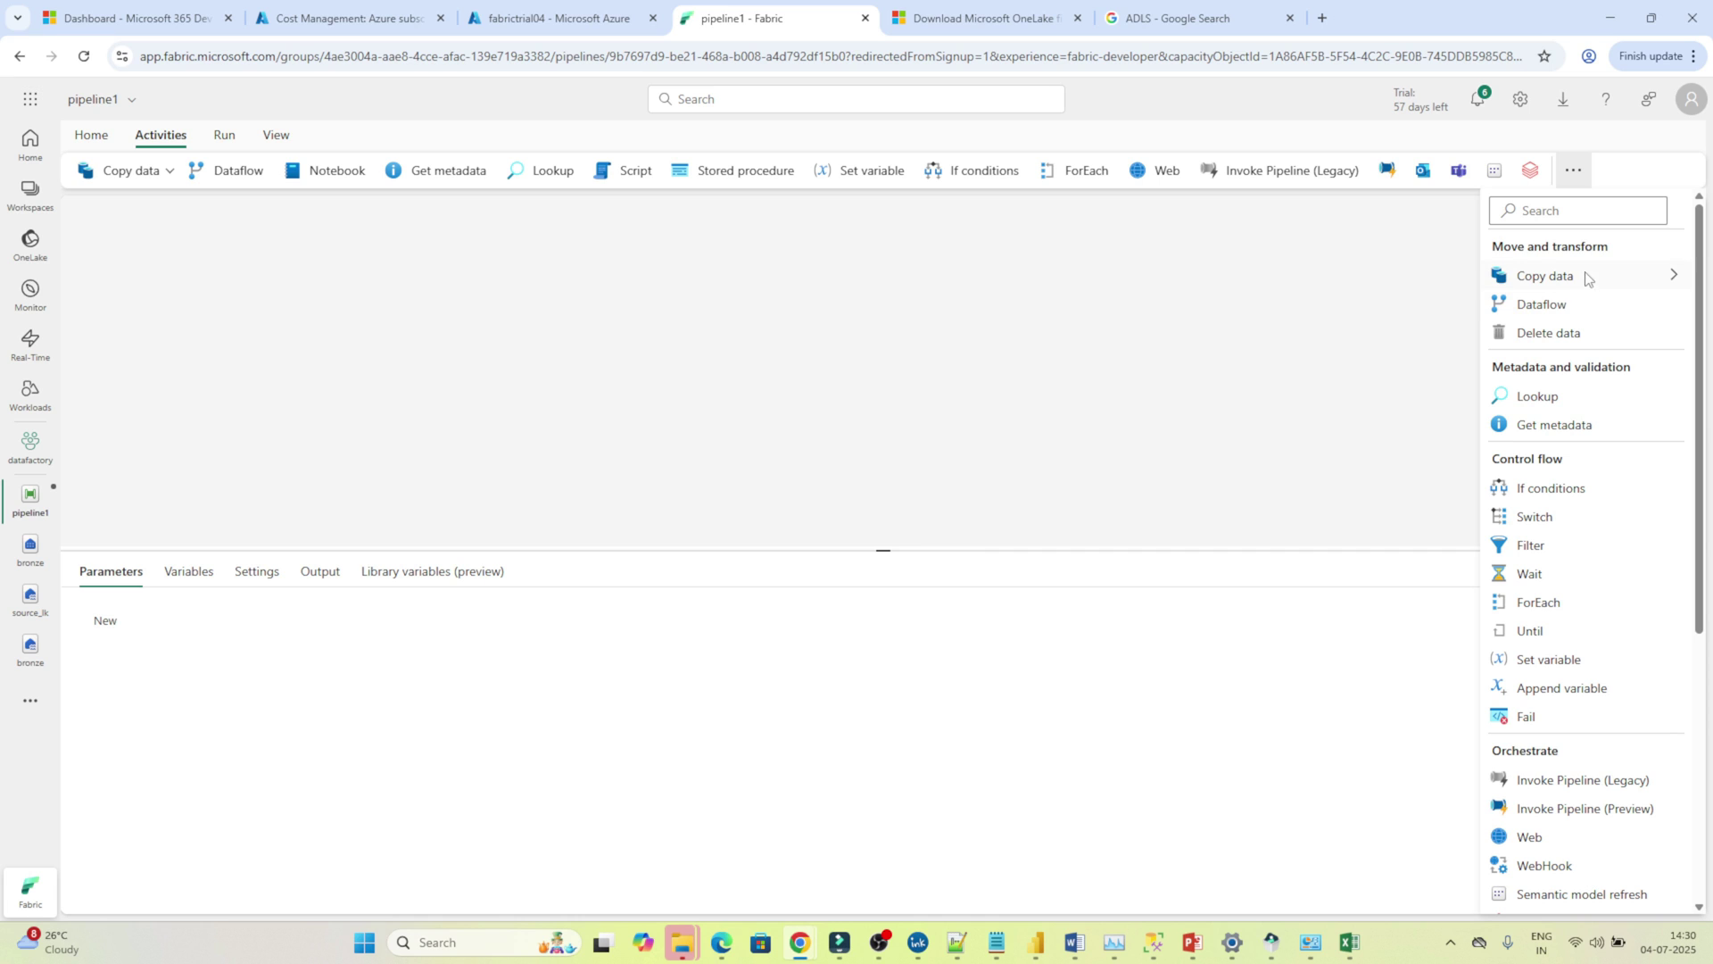
left_click(1157, 336)
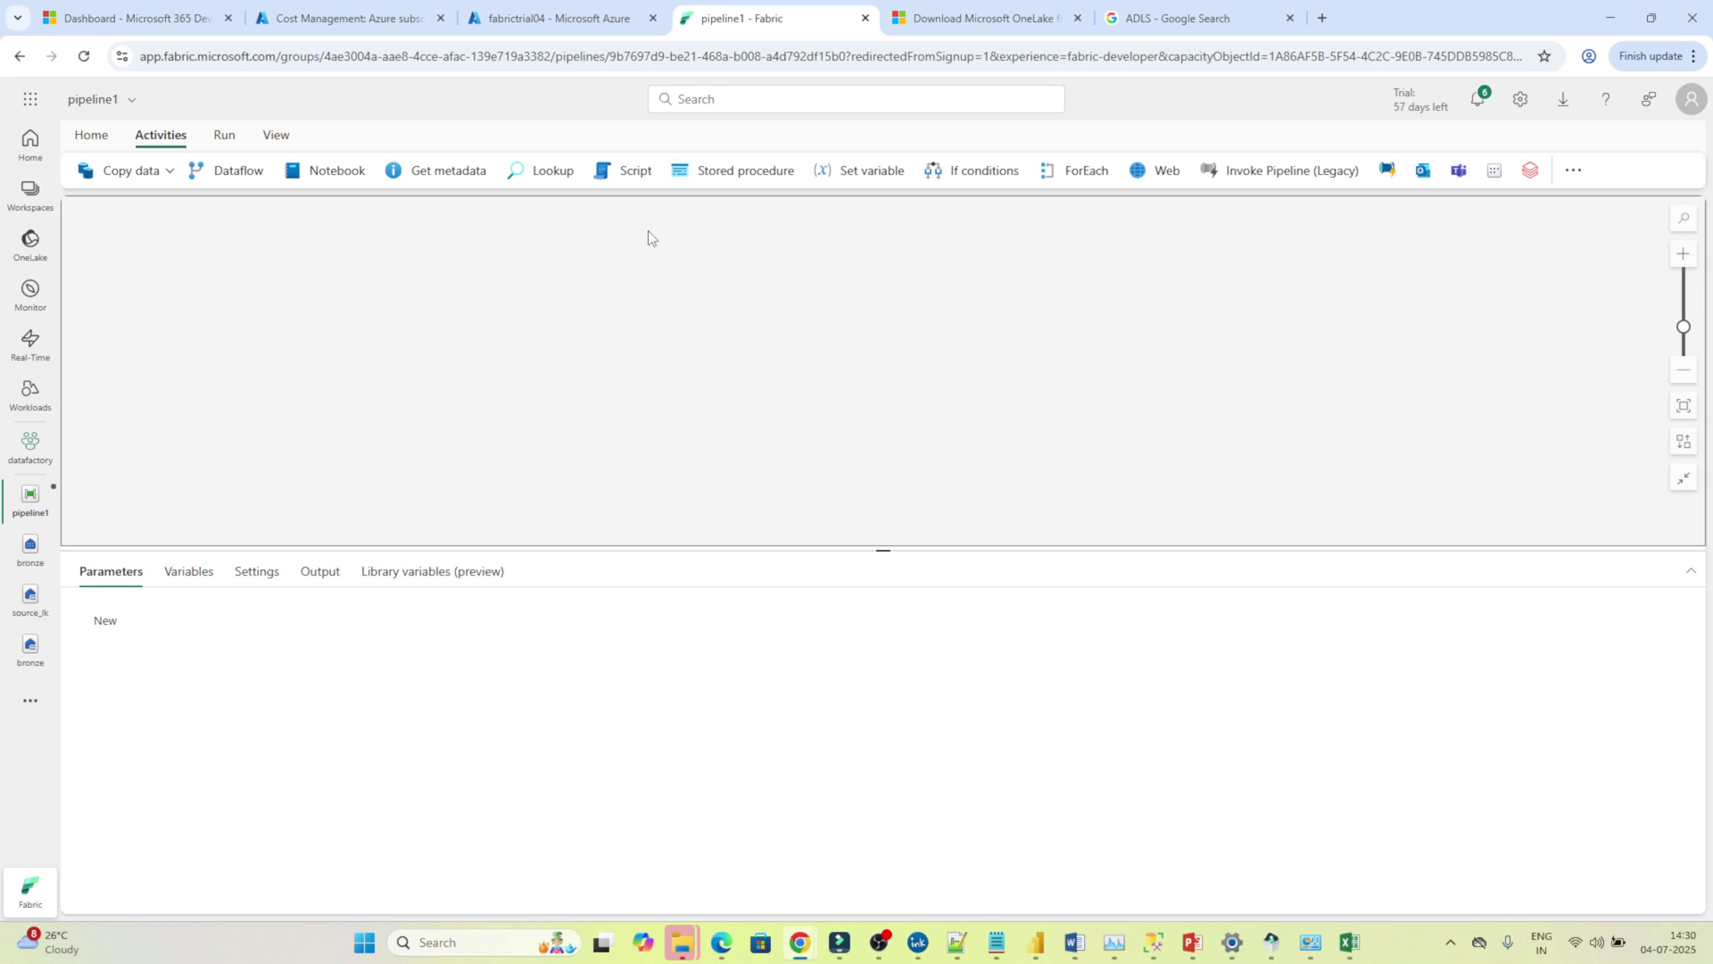
- Examine the pipeline editor's general, activity, run and view commands
left_click(87, 136)
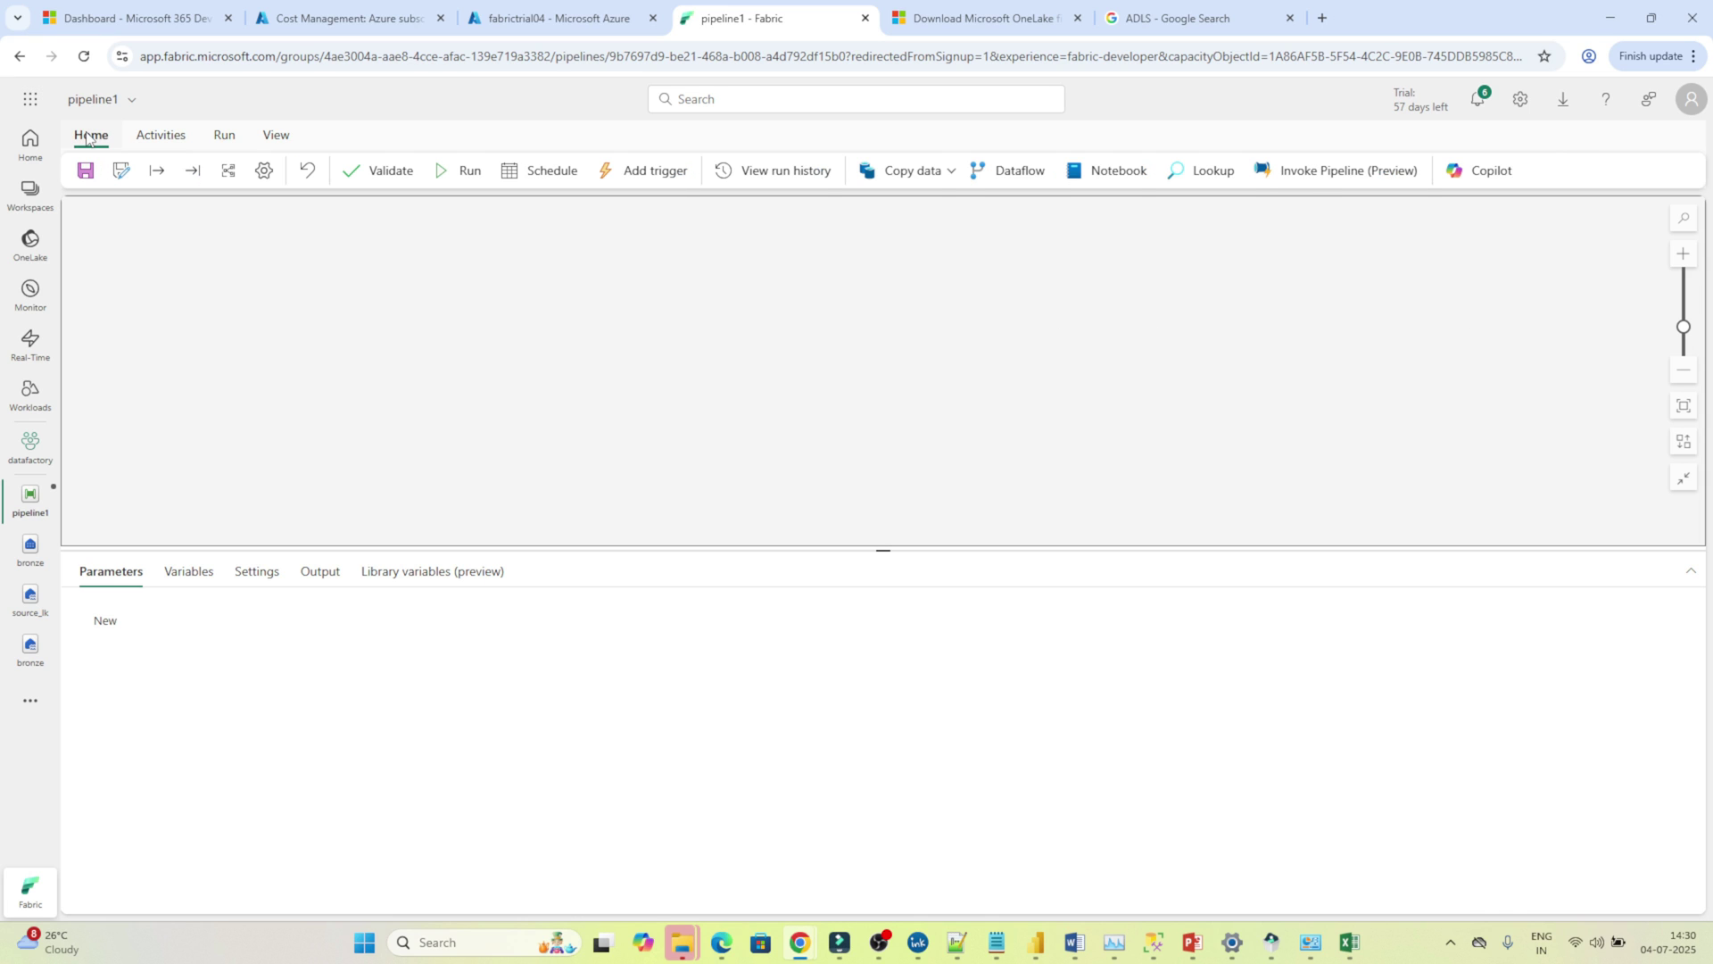
left_click(160, 135)
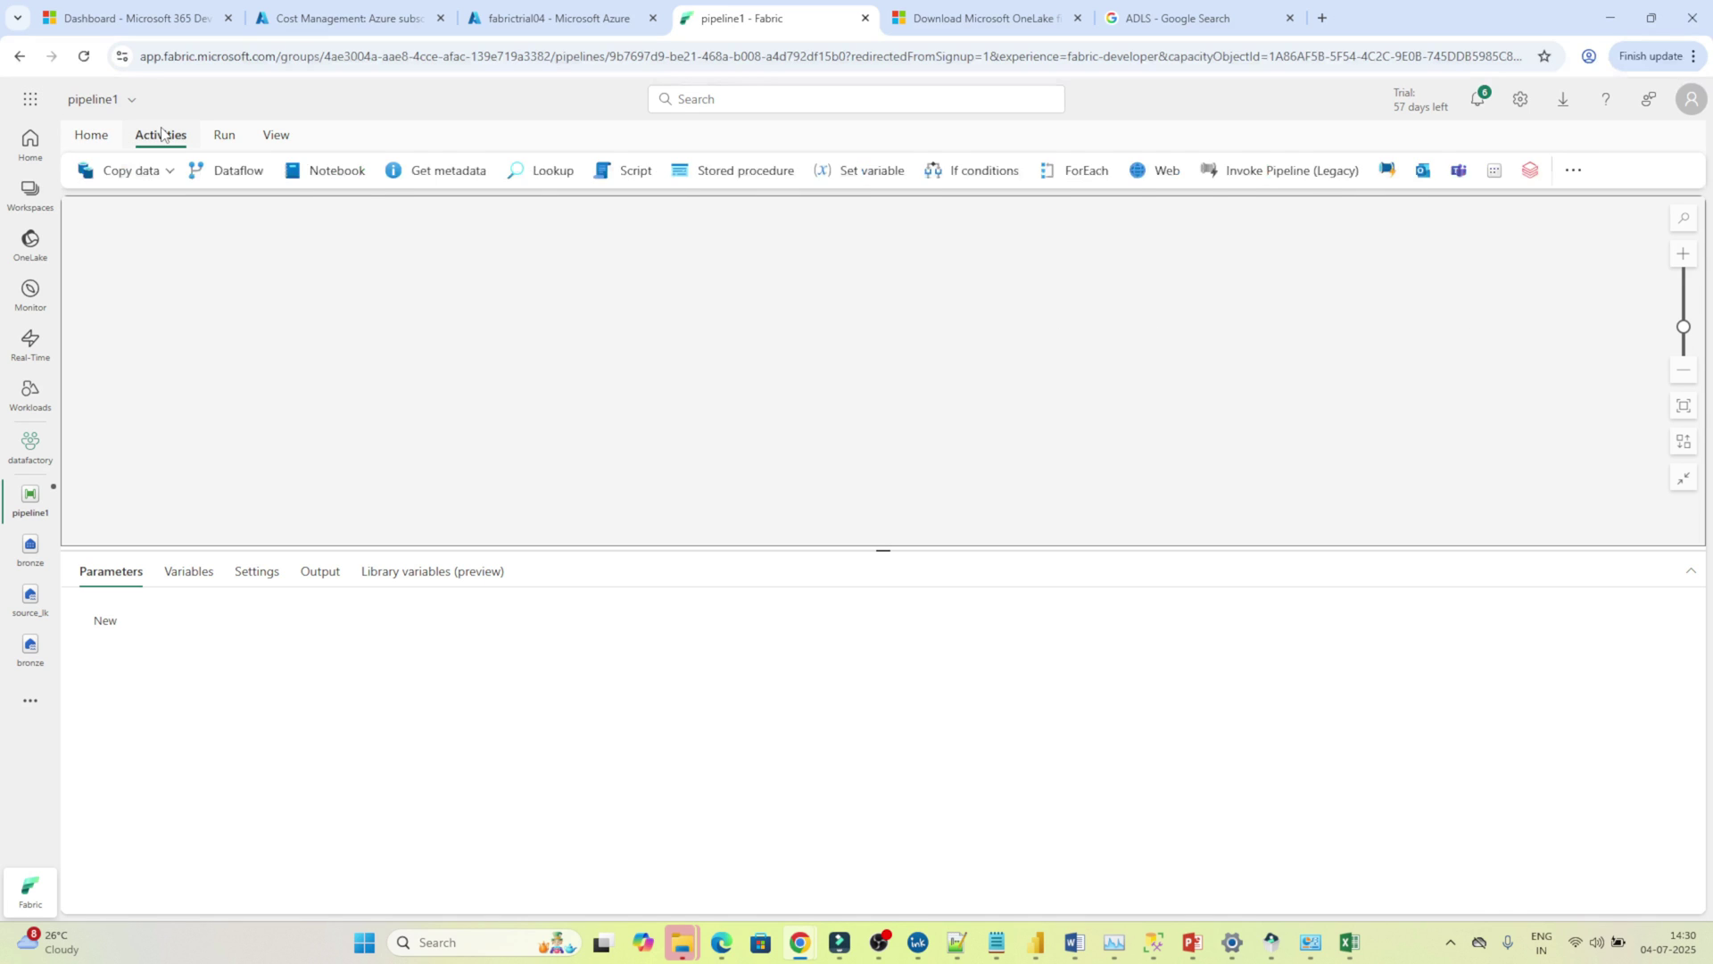
left_click(222, 136)
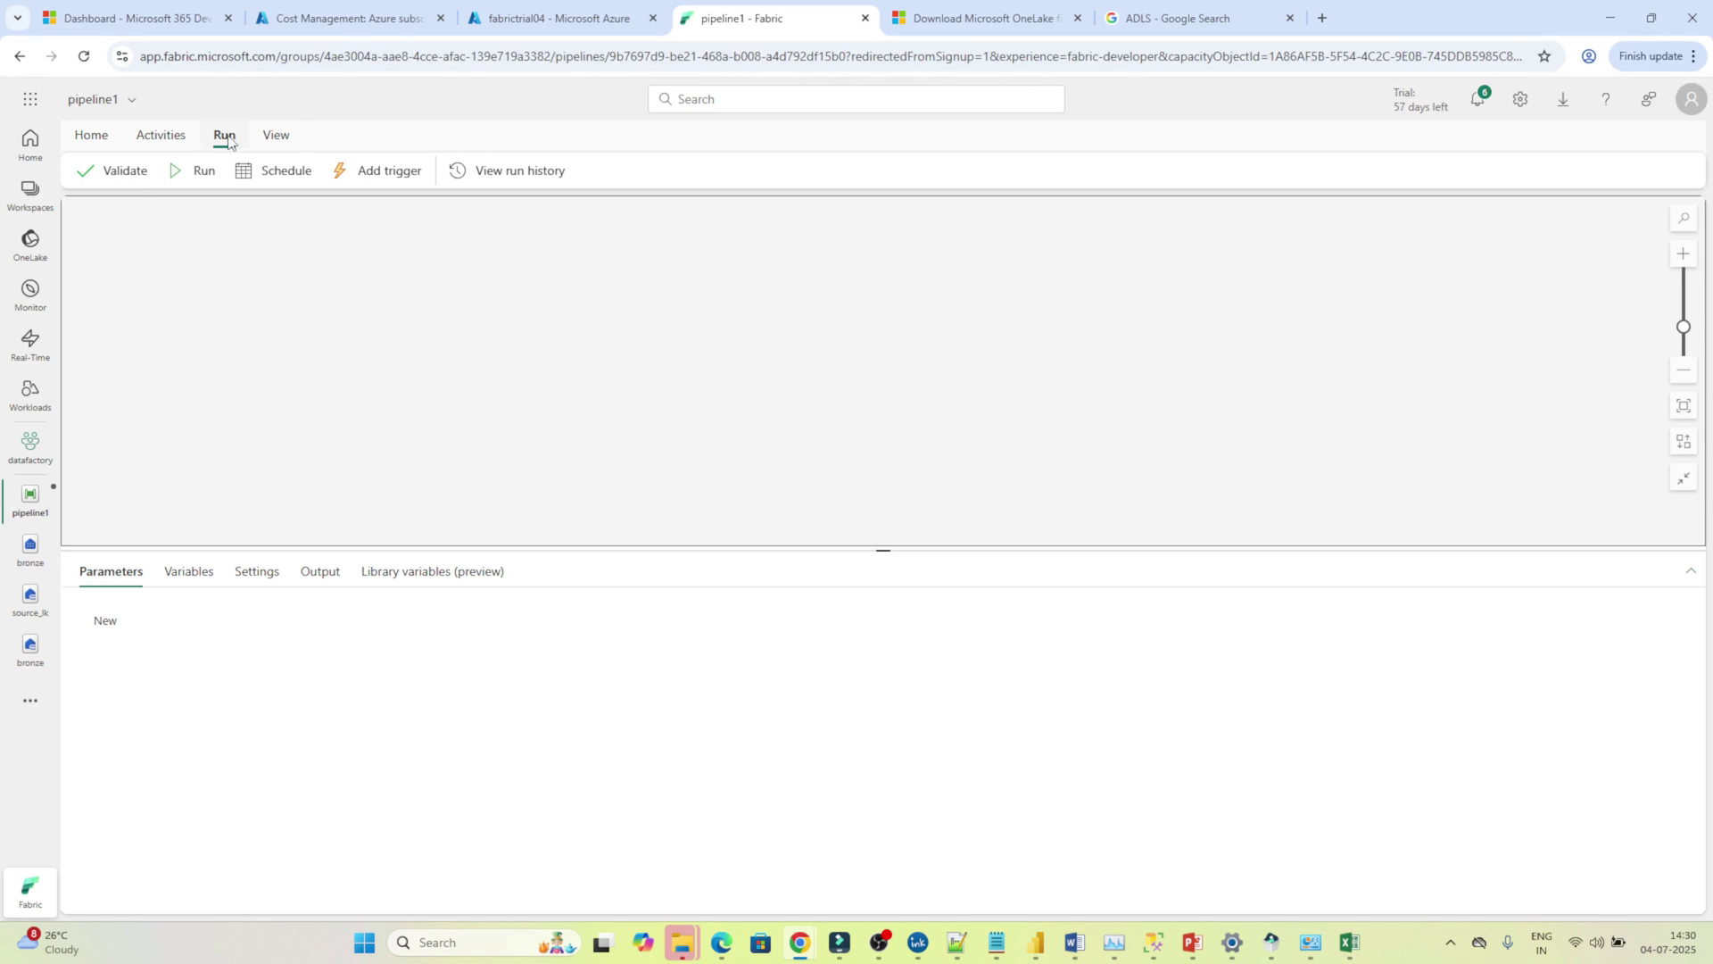
left_click(275, 137)
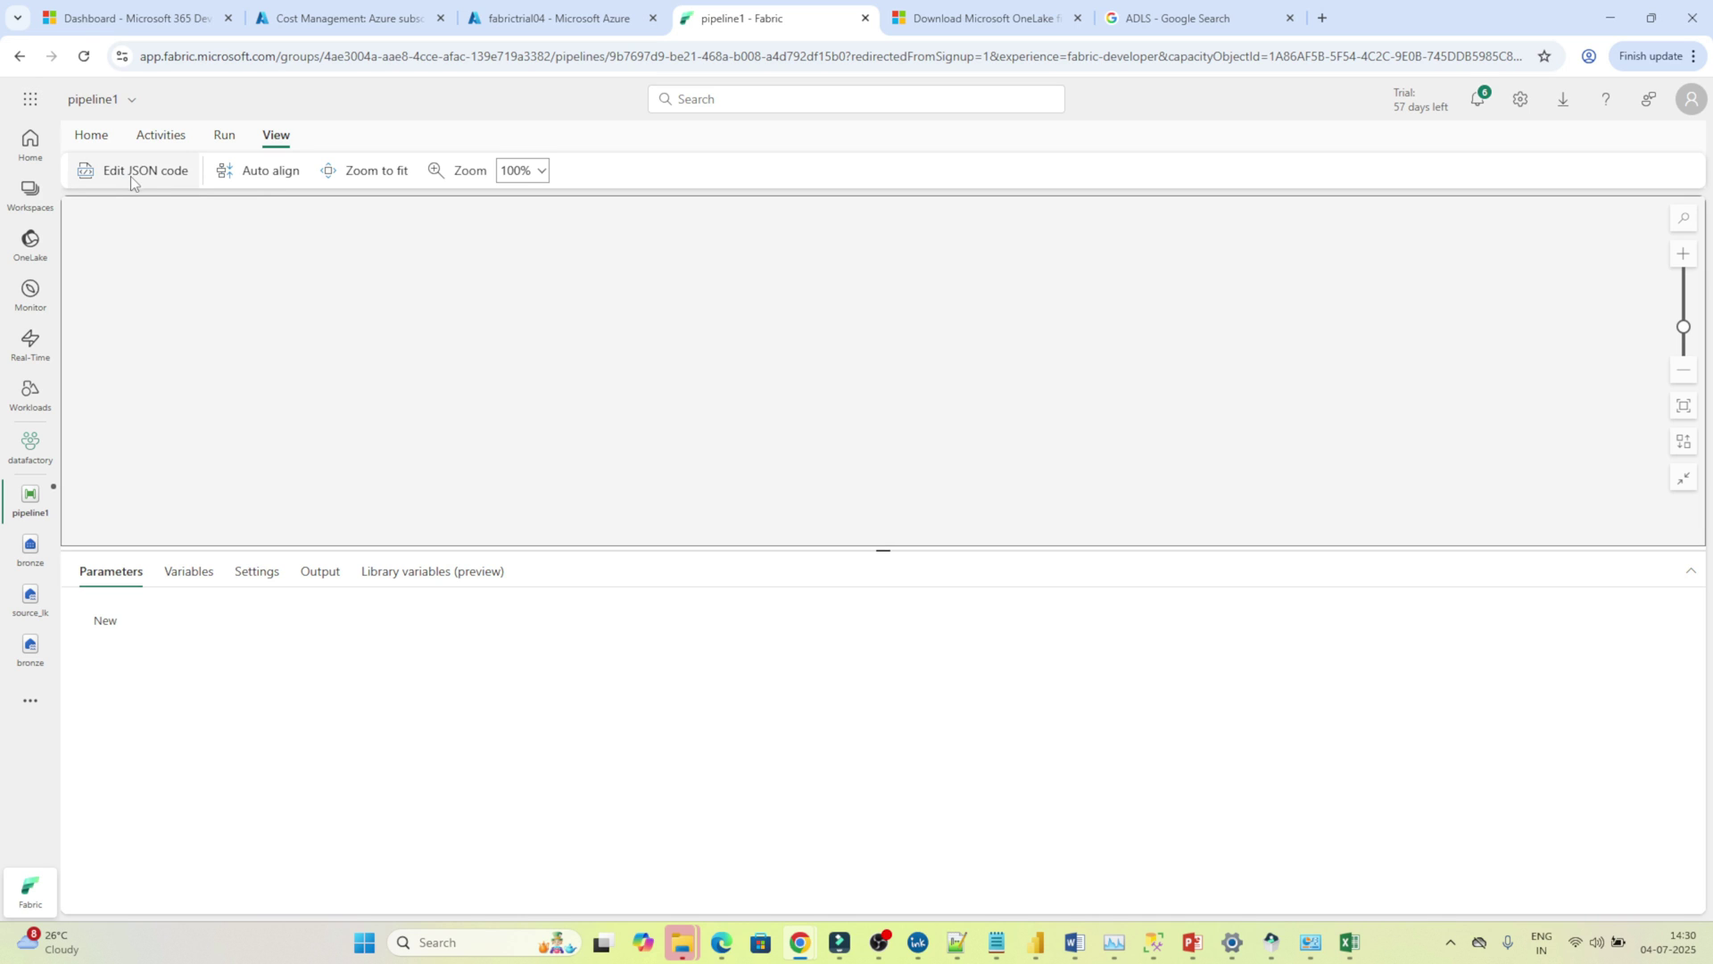
- Review the home, run and view commands again, and examine the pipeline's settings, output and parameters
left_click(95, 141)
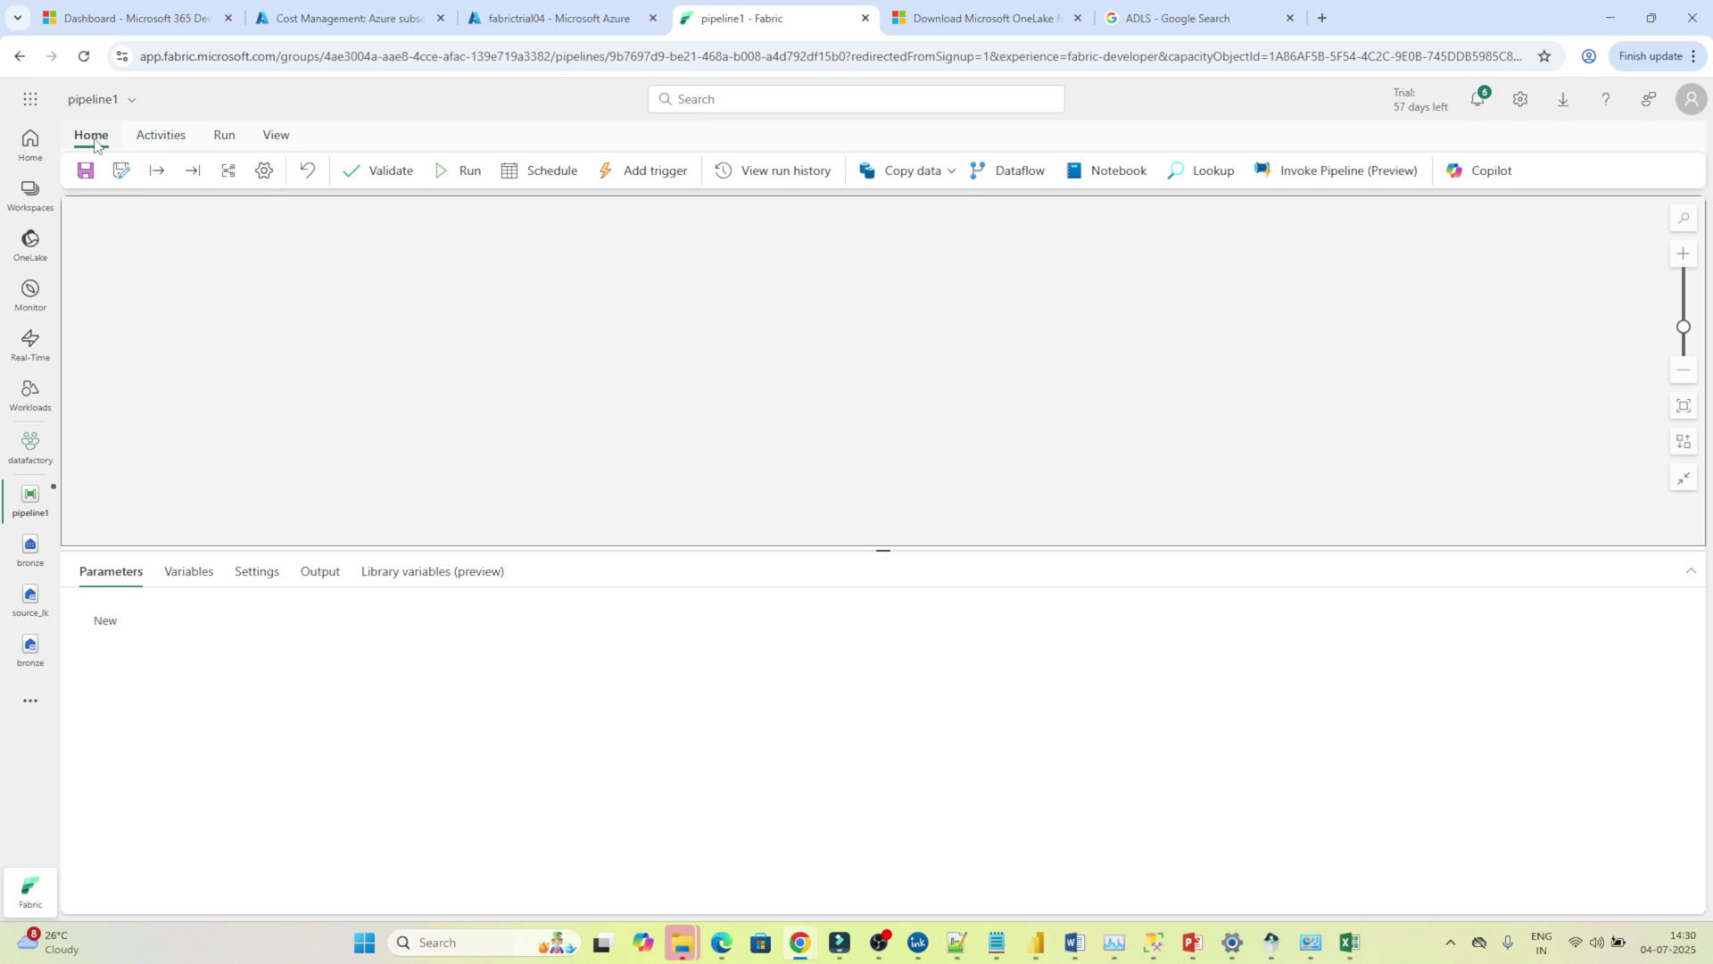
left_click(219, 134)
left_click(276, 135)
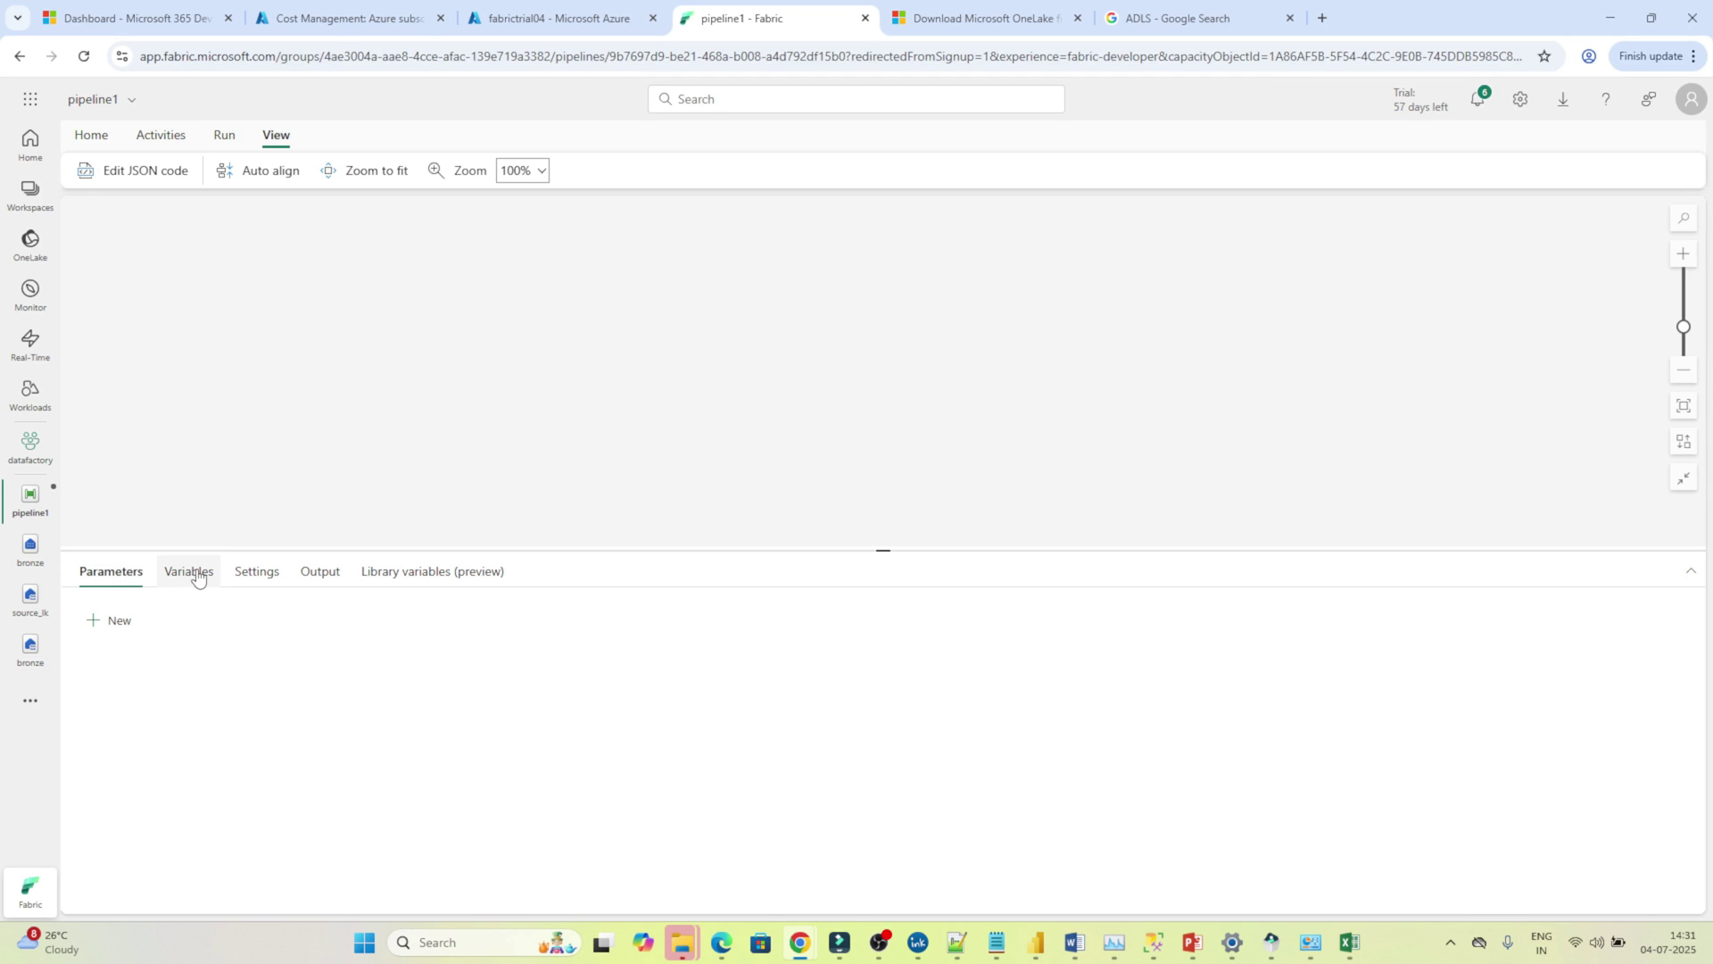
left_click(256, 572)
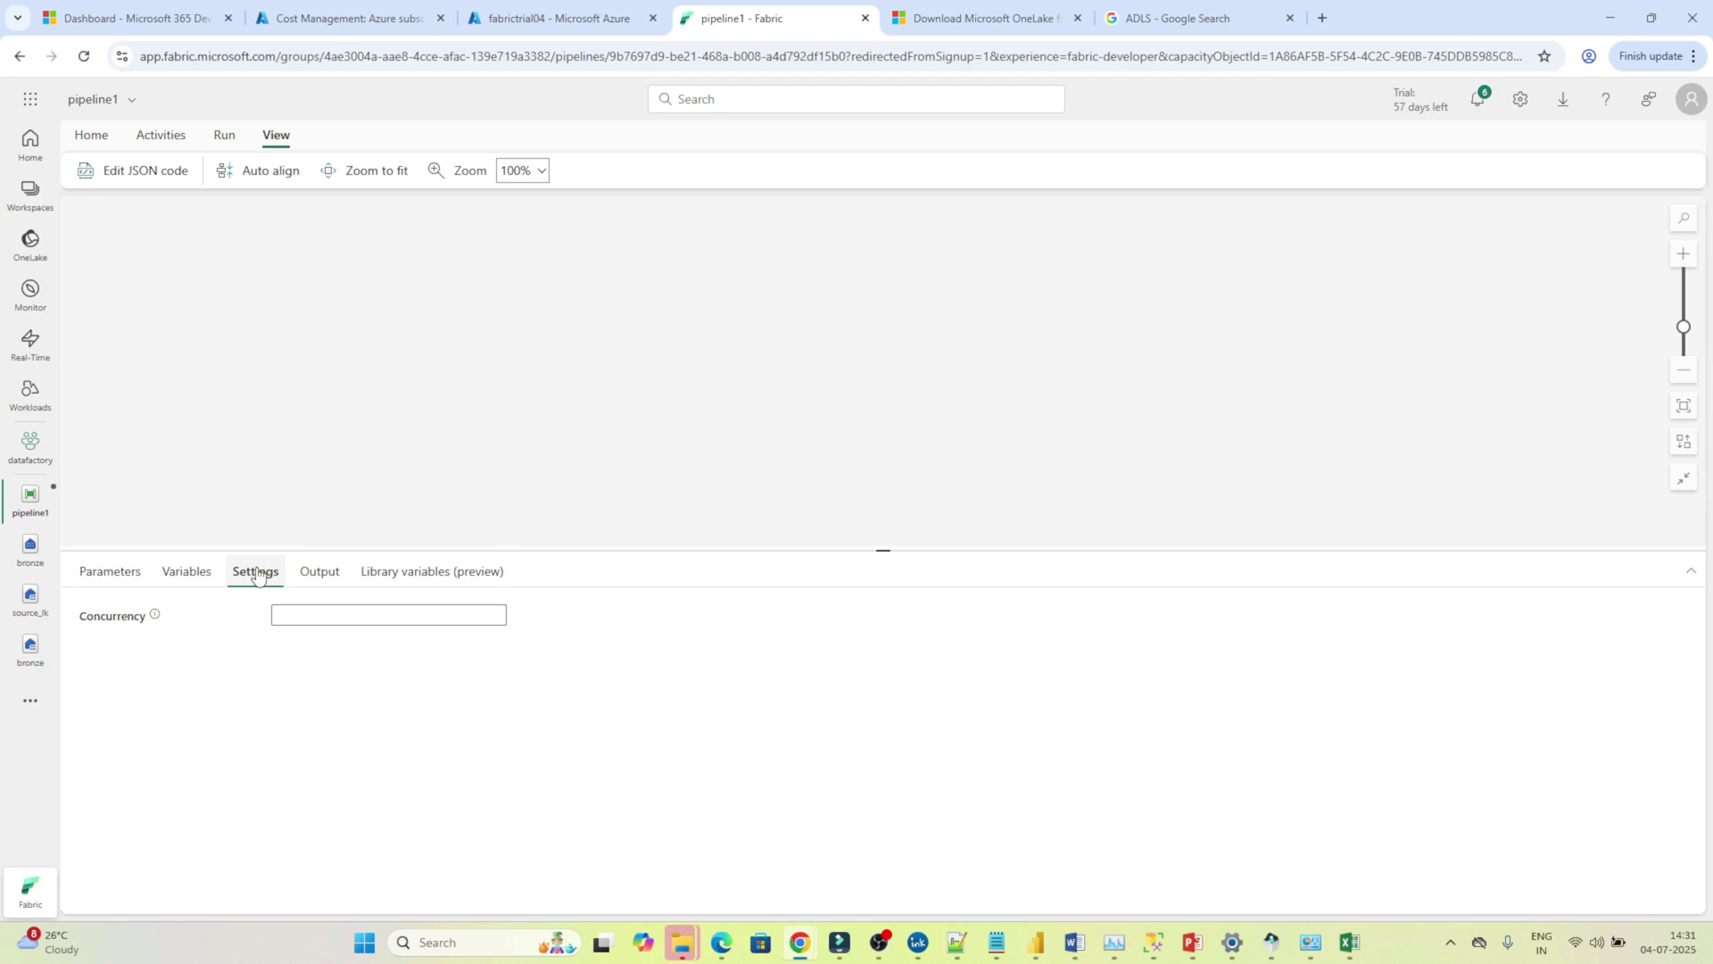
left_click(303, 575)
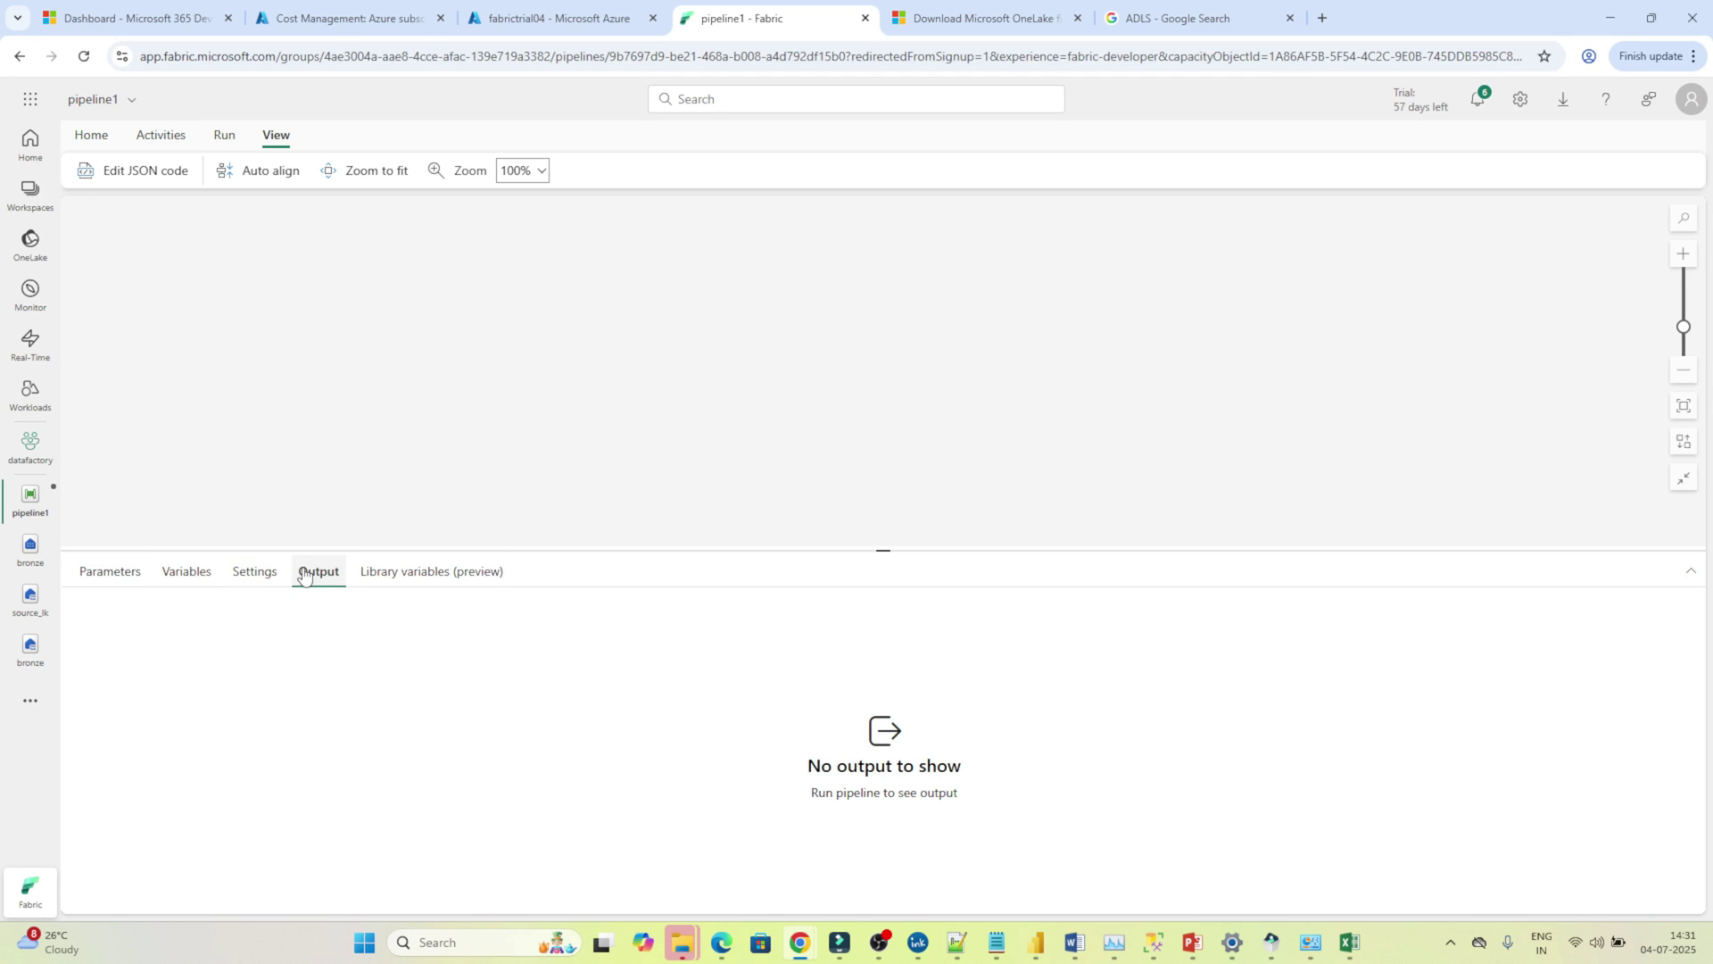
left_click(107, 586)
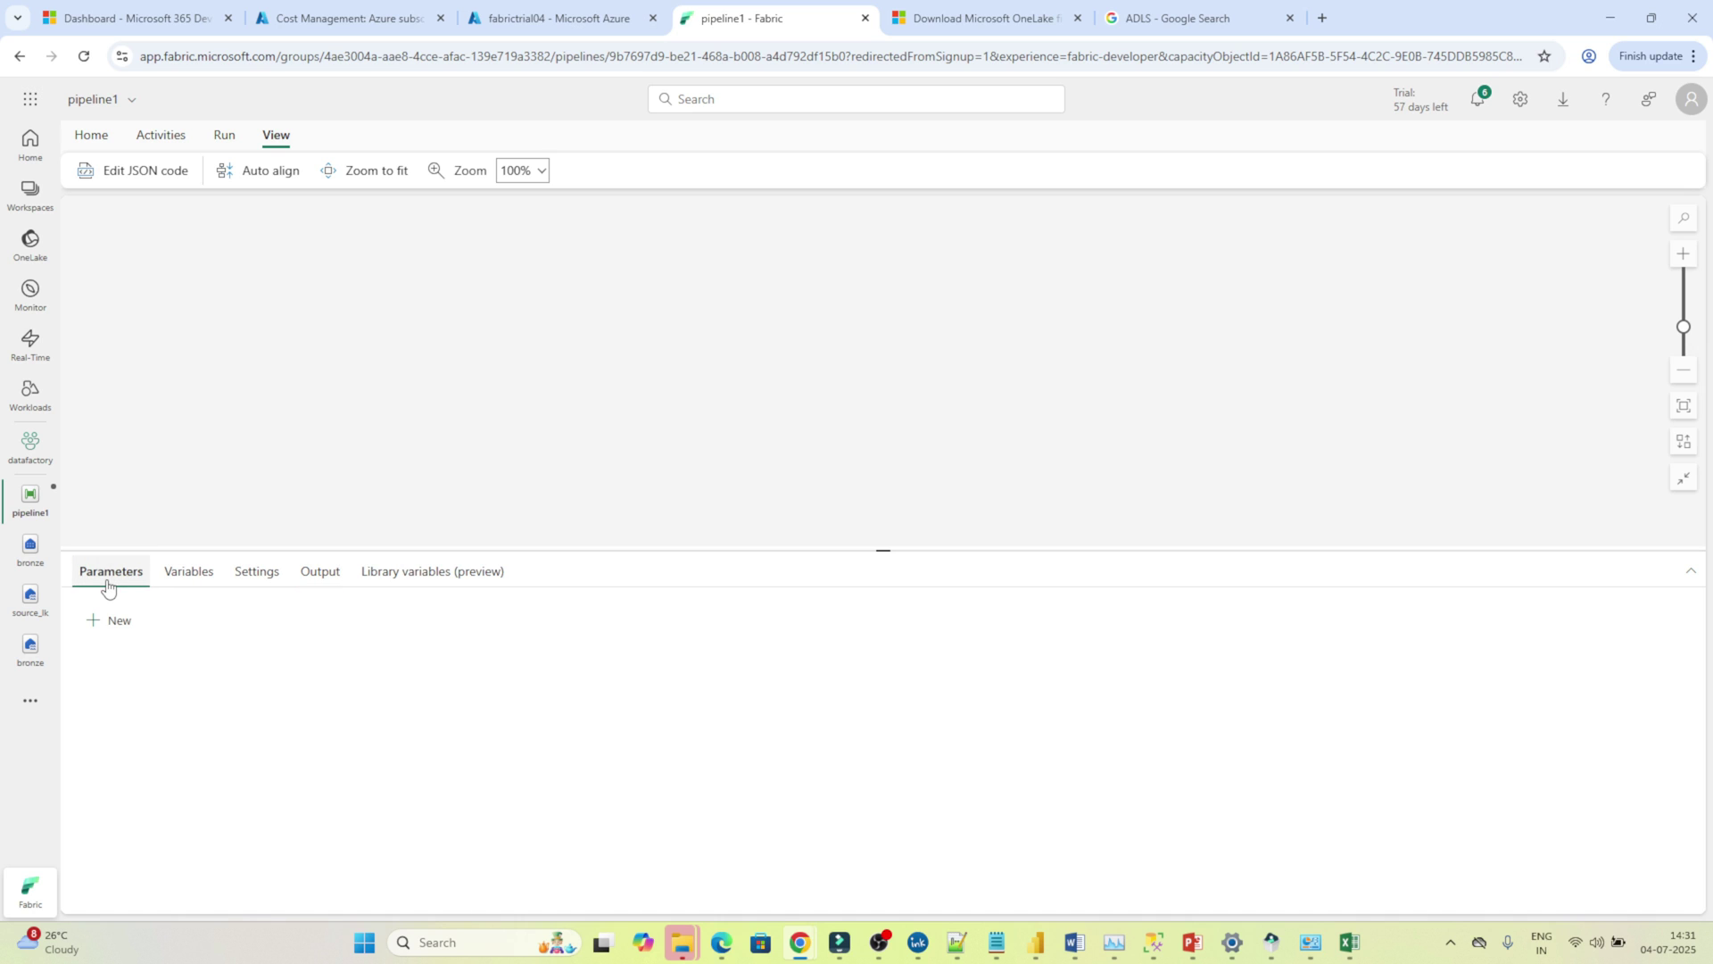
left_click(84, 135)
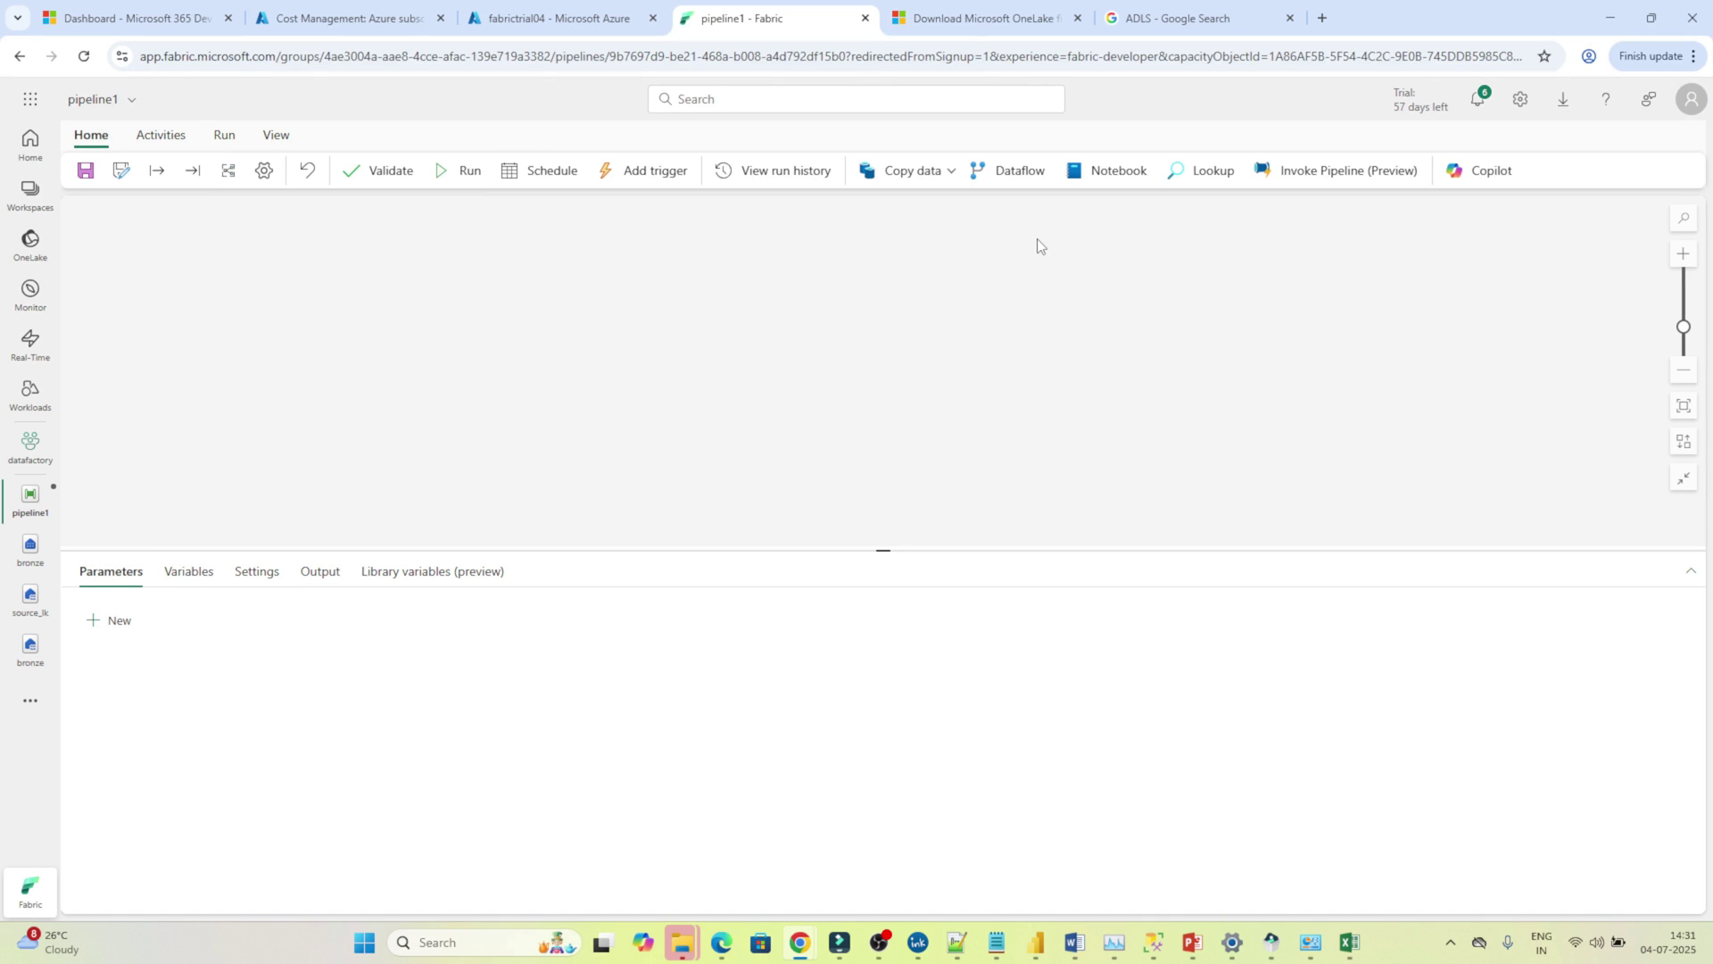